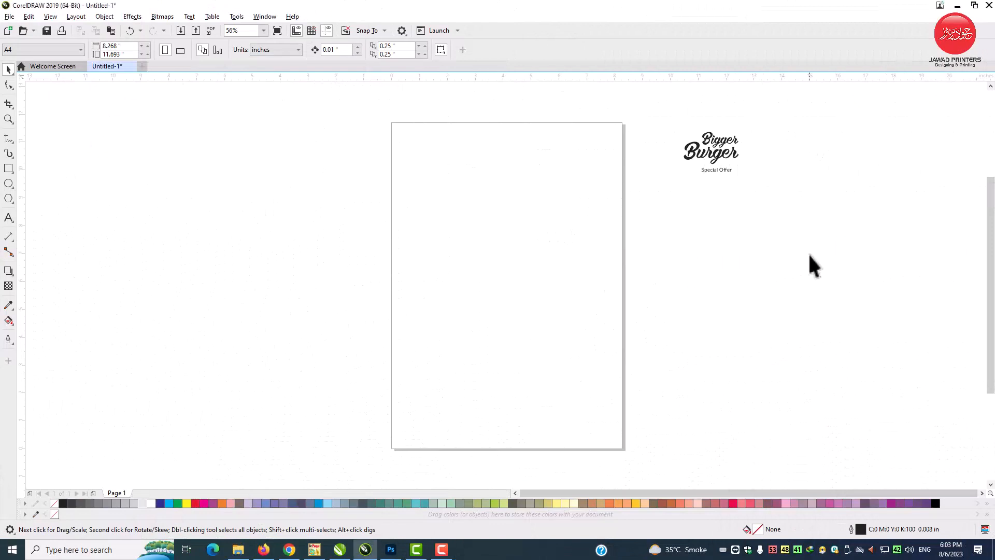
- Import Fastfood Background, PngItem_1232874 (cola), the pngkit fries, the pngkit grilled-chicken burger and Red Chilli from New folder onto the CorelDRAW page
left_click(244, 549)
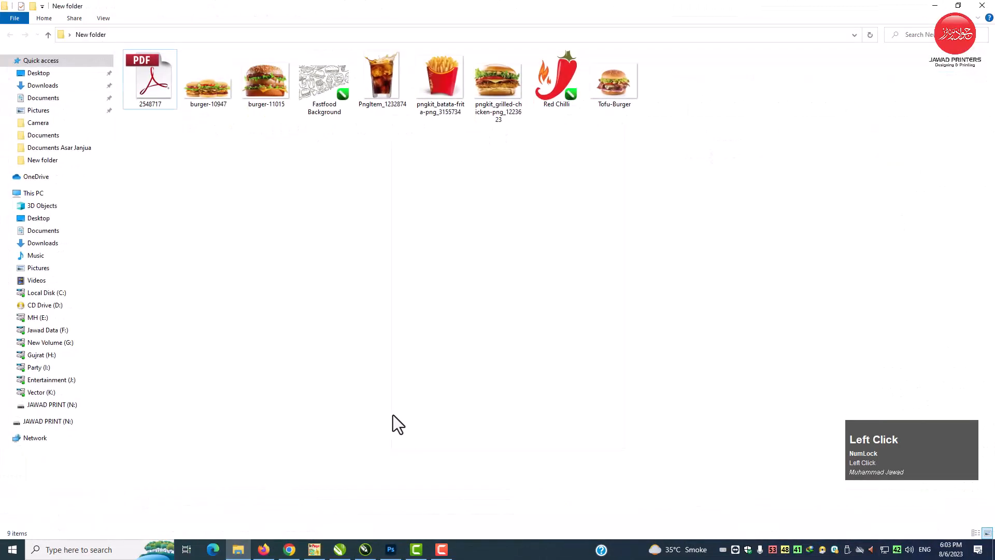
left_click(375, 74)
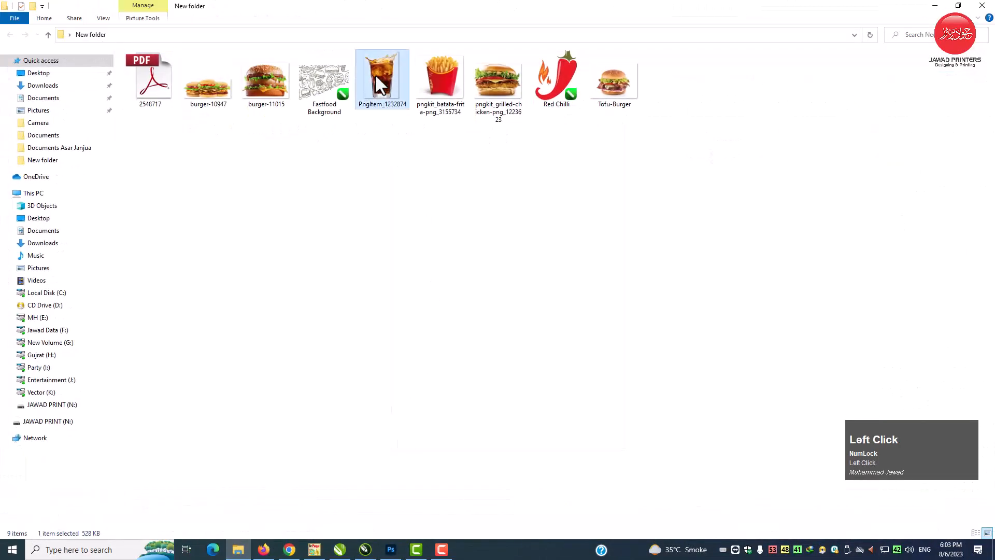
left_click(319, 87, "ctrl")
left_click(558, 83, "ctrl")
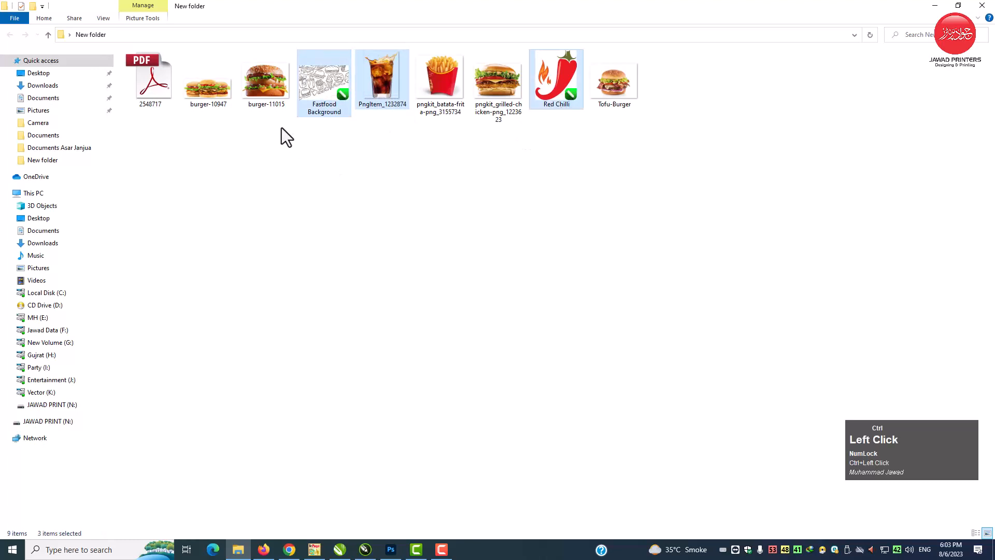
left_click(456, 99, "ctrl")
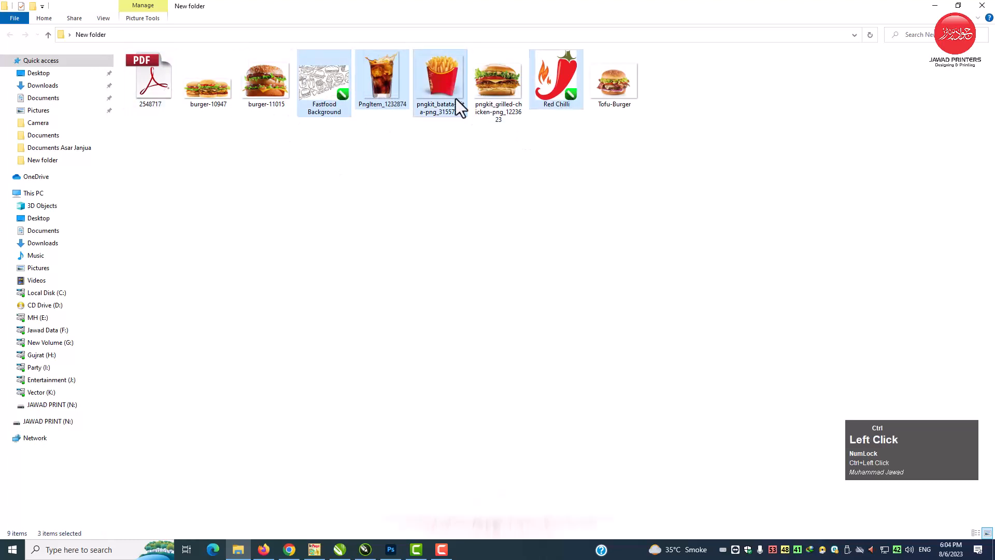
left_click(518, 89, "ctrl")
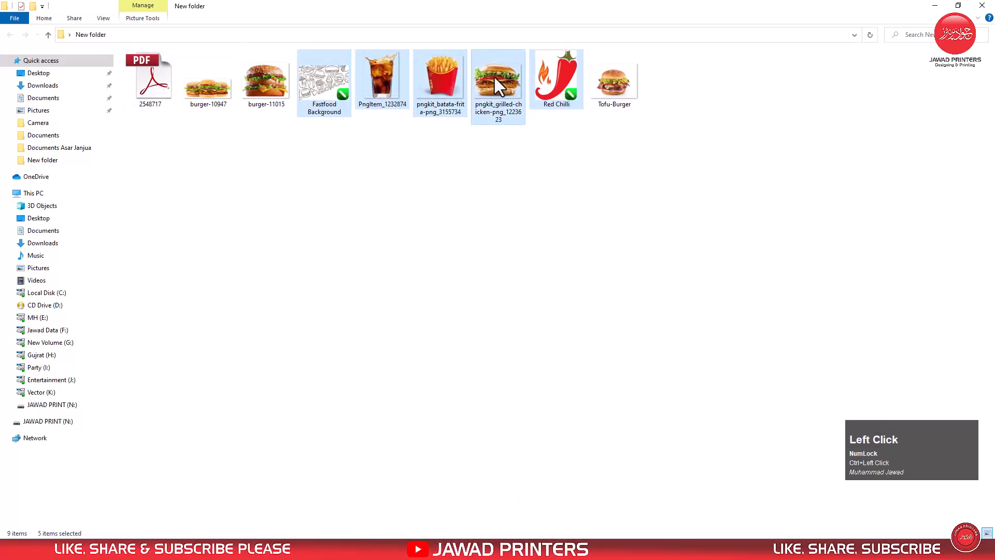
left_click_drag(496, 78, 497, 238)
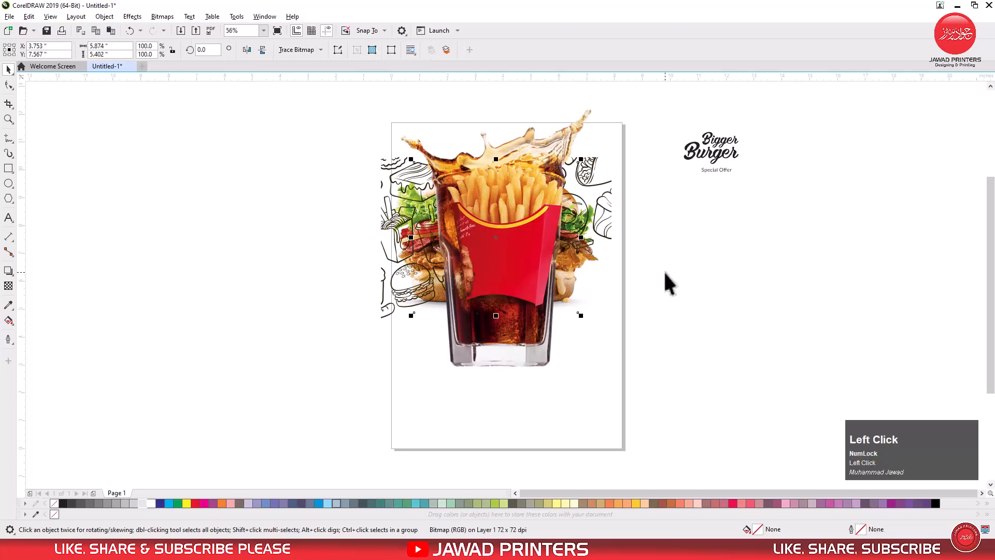
- Clear the page around the burger by moving the fries to its right and the cola, food pattern and chilli to its left
left_click_drag(516, 271, 734, 297)
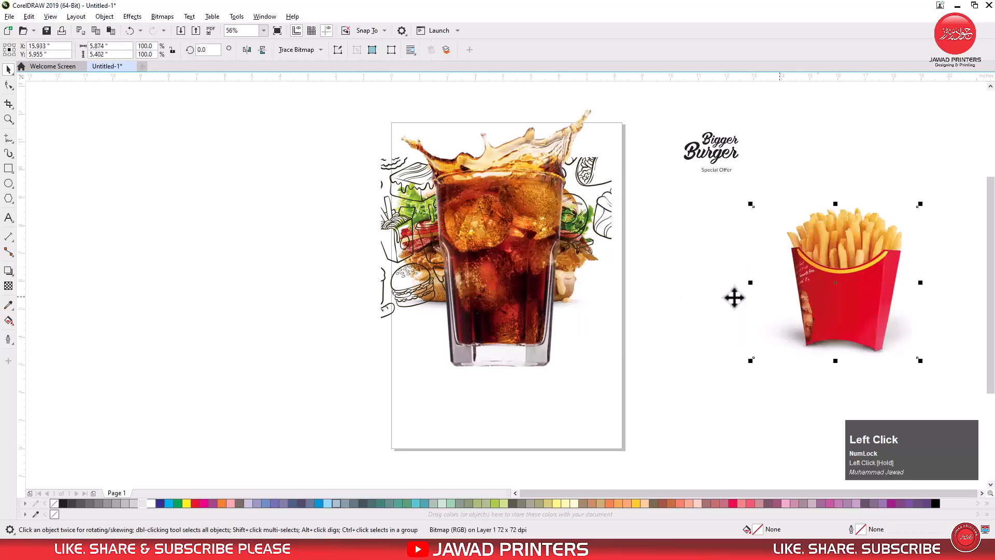
mouse_move(485, 275)
left_mouse_down()
mouse_move(306, 299)
mouse_move(151, 299)
left_mouse_up()
left_click(533, 262)
mouse_move(547, 225)
left_mouse_down()
mouse_move(373, 215)
mouse_move(54, 164)
left_mouse_up()
left_click_drag(520, 248, 253, 154)
left_click(550, 284)
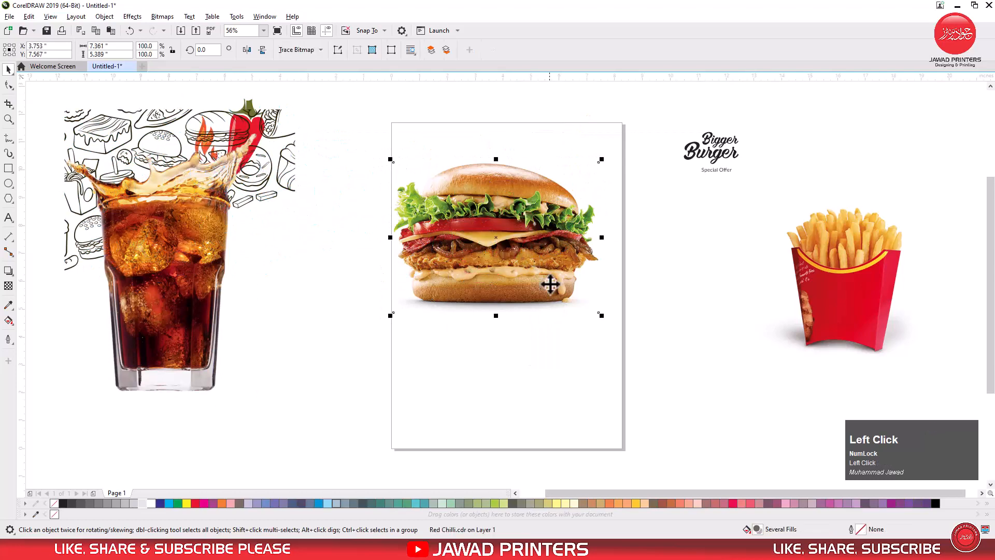
- Scale the burger to about 4 in wide and the cola glass to about 3.7 in wide, placing both beside the fries
left_click_drag(601, 315, 553, 280)
left_click_drag(506, 238, 853, 366)
left_click_drag(196, 300, 735, 361)
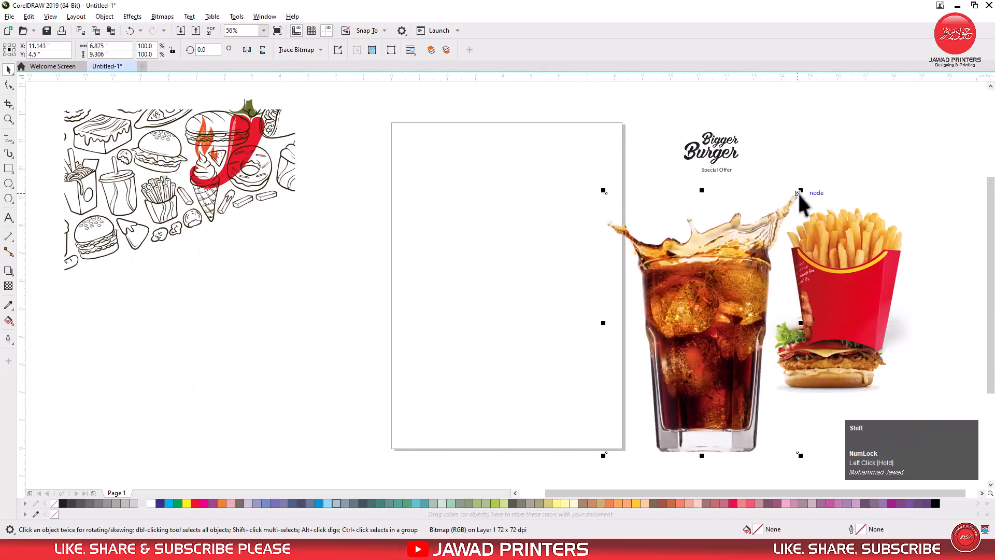
left_click_drag(799, 192, 755, 251)
left_click_drag(716, 304, 783, 269)
left_click(688, 329)
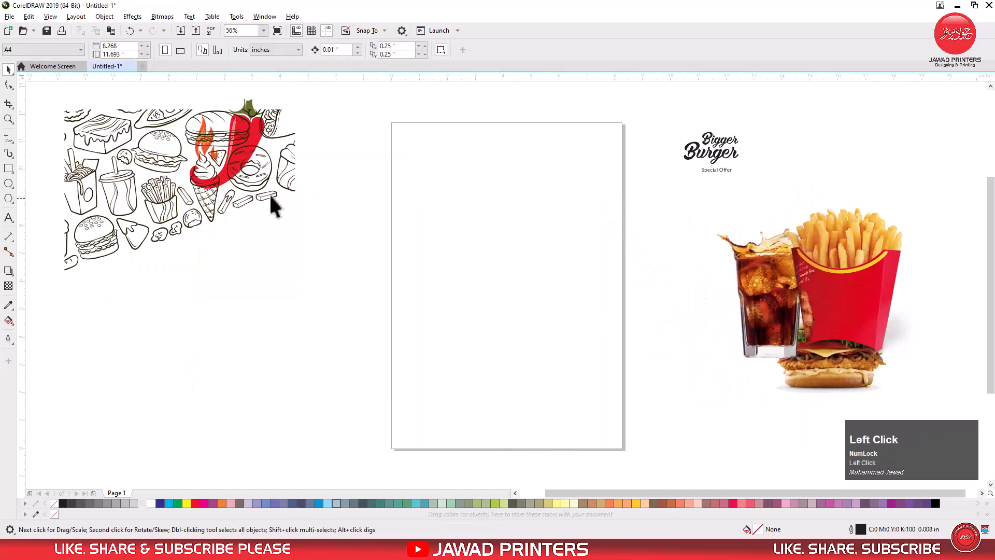
left_click(261, 182)
left_click(274, 261)
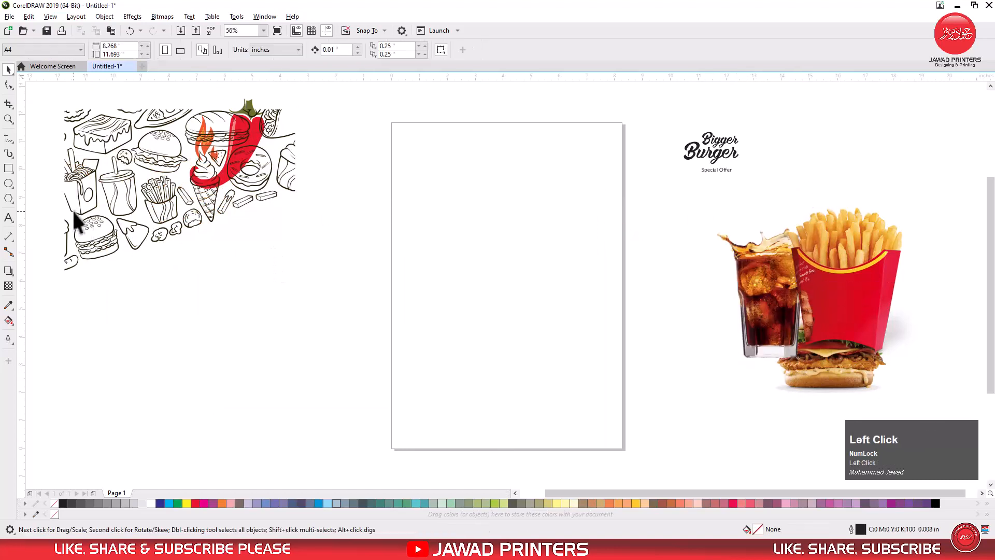
- Draw a rectangle of about 8.27 × 11.66 in over the page and place the food pattern on its upper half, 8.274 in wide
left_click(9, 169)
left_click_drag(391, 124, 624, 449)
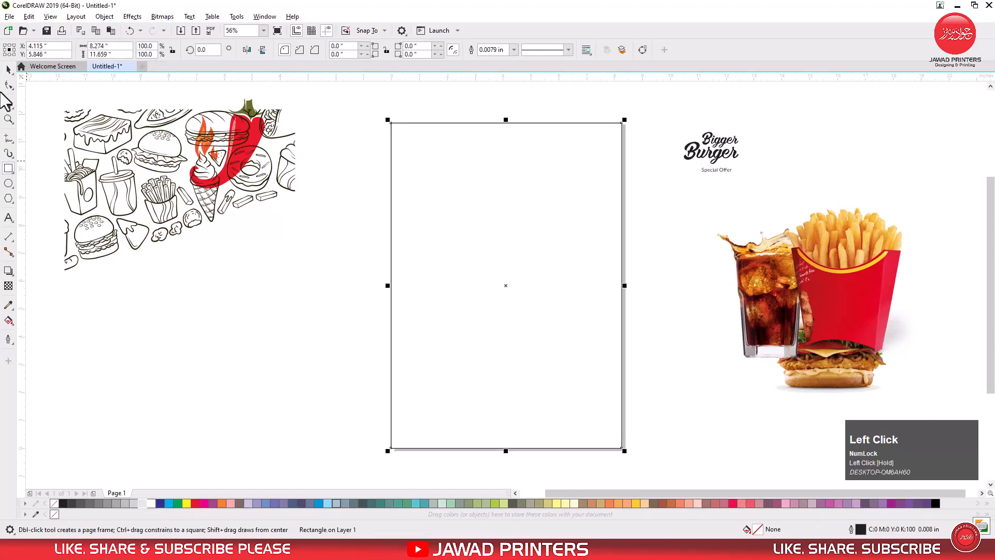
left_click(9, 70)
mouse_move(137, 233)
left_mouse_down()
mouse_move(471, 258)
mouse_move(473, 243)
left_mouse_up()
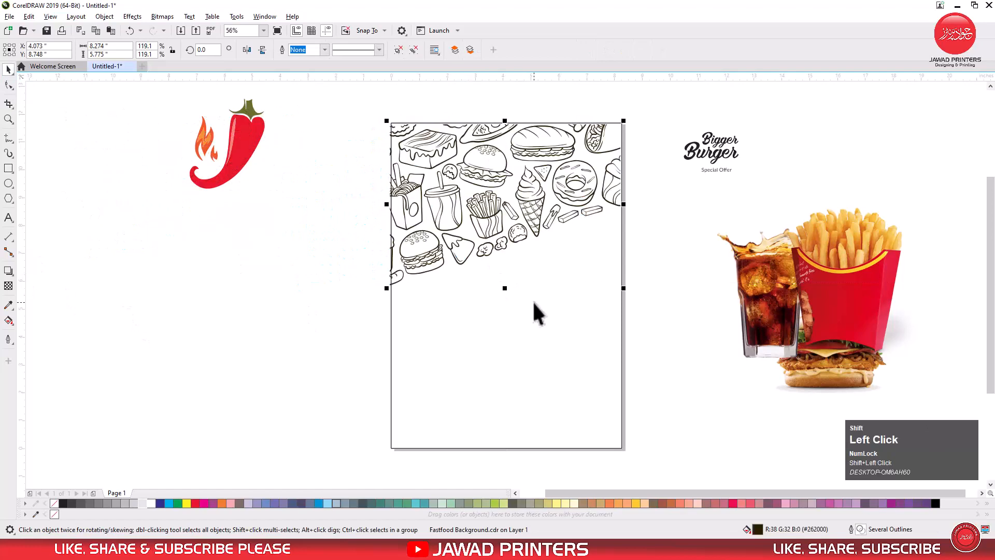
- Centre the rectangle on the page and align the food pattern to its left and top edges
key("l")
key("t")
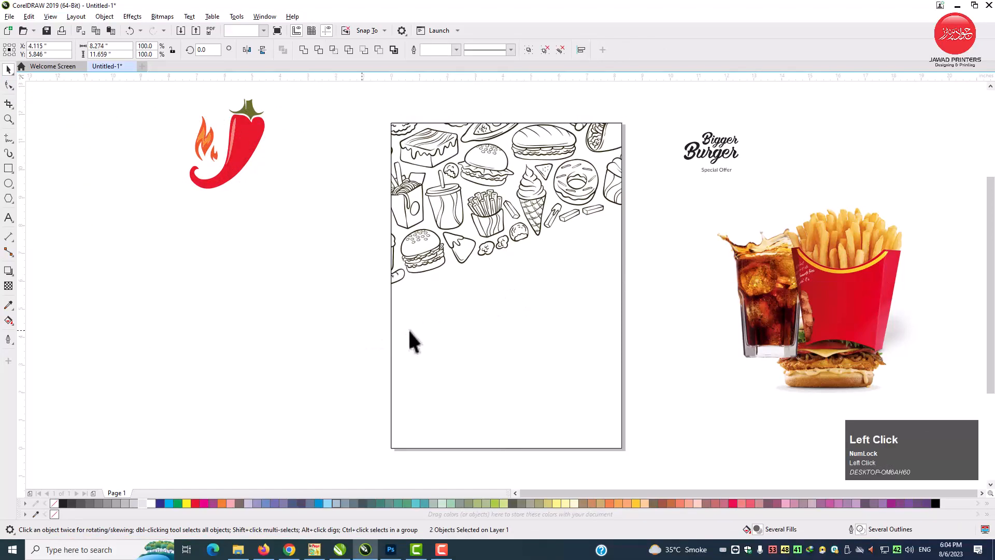
left_click(442, 331, "shift")
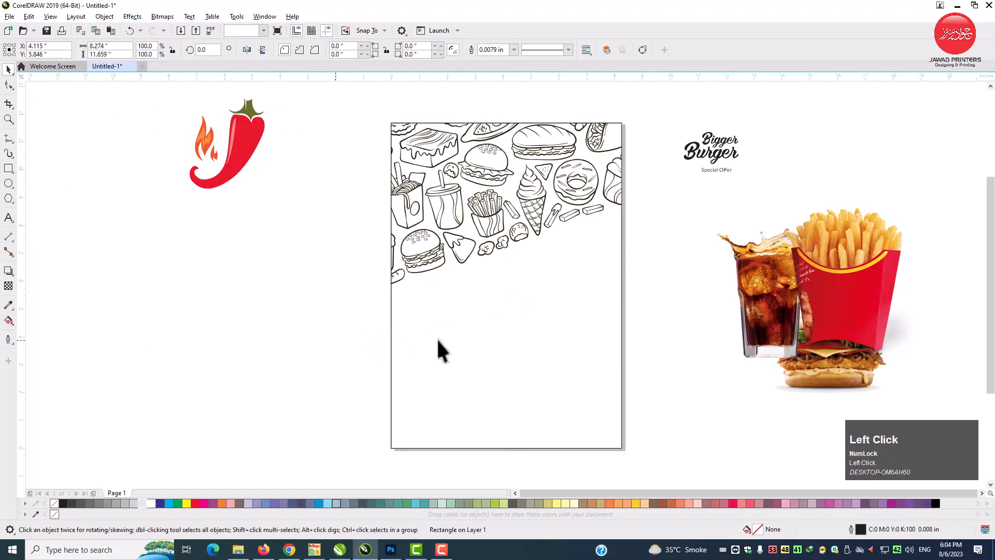
left_click(473, 245)
left_click(446, 251, "shift")
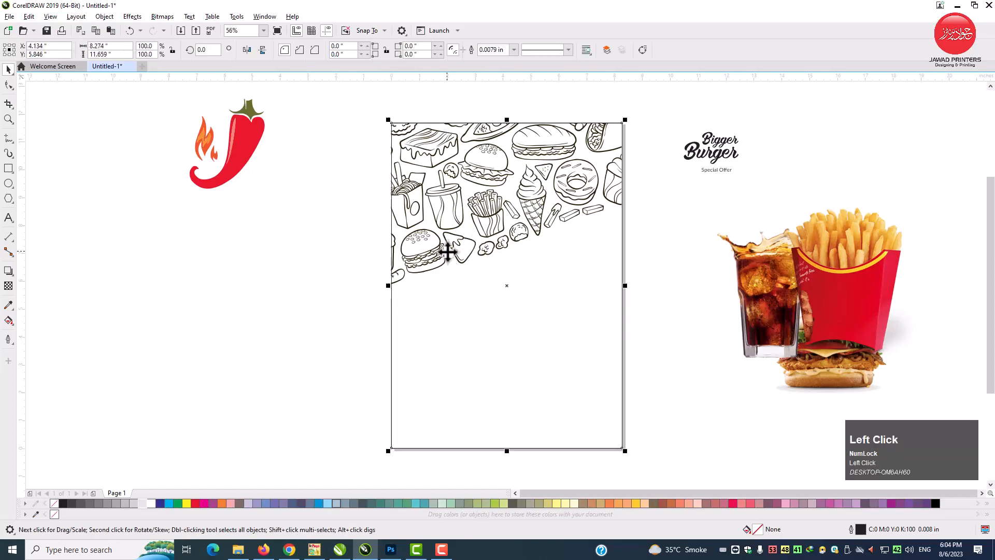
key("l")
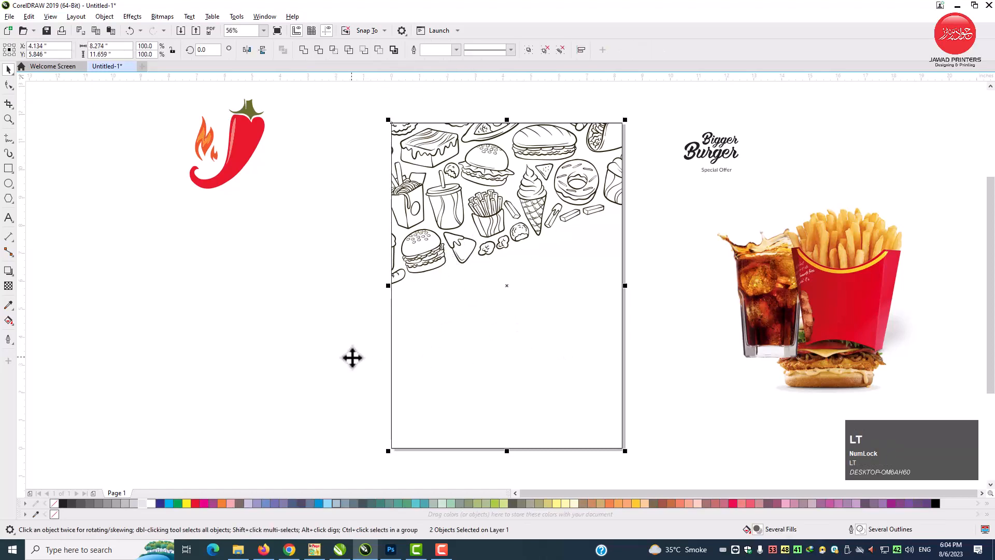
- Shrink the red chilli and place it just to the right of the Bigger Burger text
left_click(303, 312)
left_click(253, 161)
left_click_drag(253, 160, 770, 150)
left_click(652, 274)
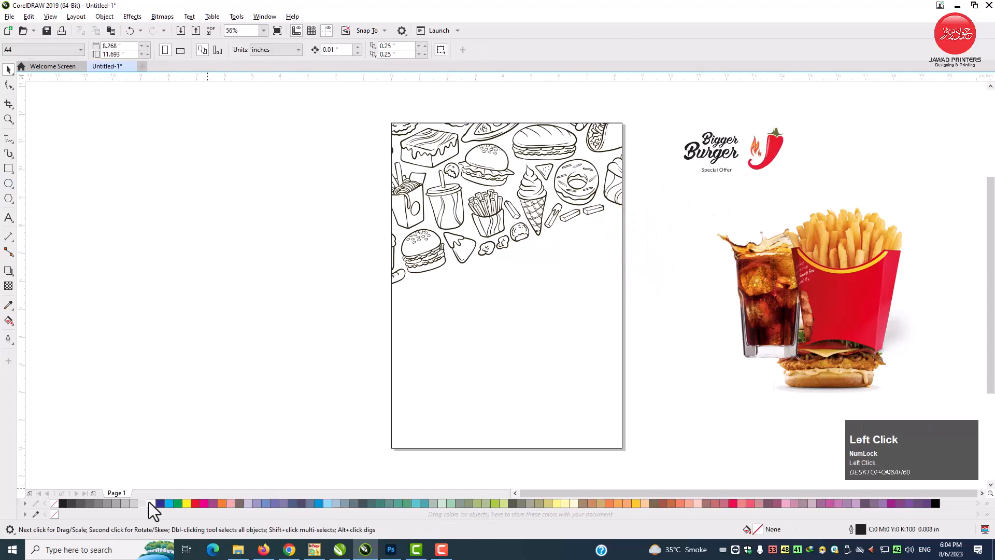
- Apply a vertical linear fountain fill to the page rectangle, from very light grey at the bottom to white at the top
left_click(512, 421)
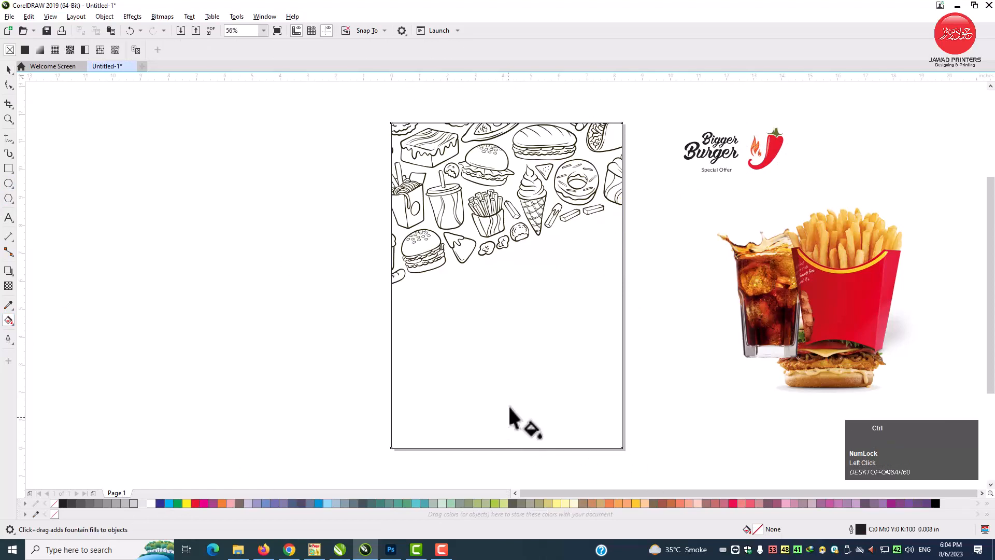
left_click_drag(511, 420, 519, 159)
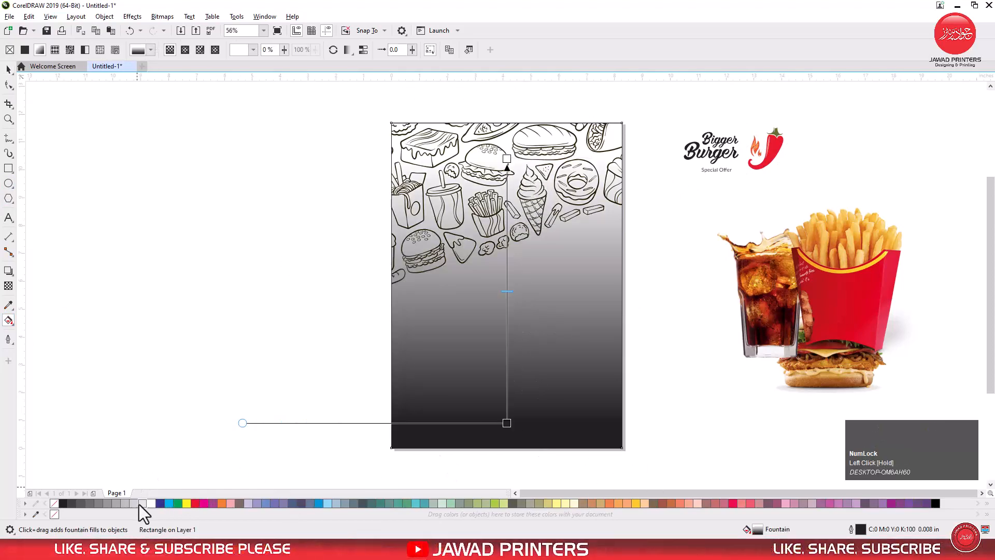
left_click_drag(507, 424, 507, 424)
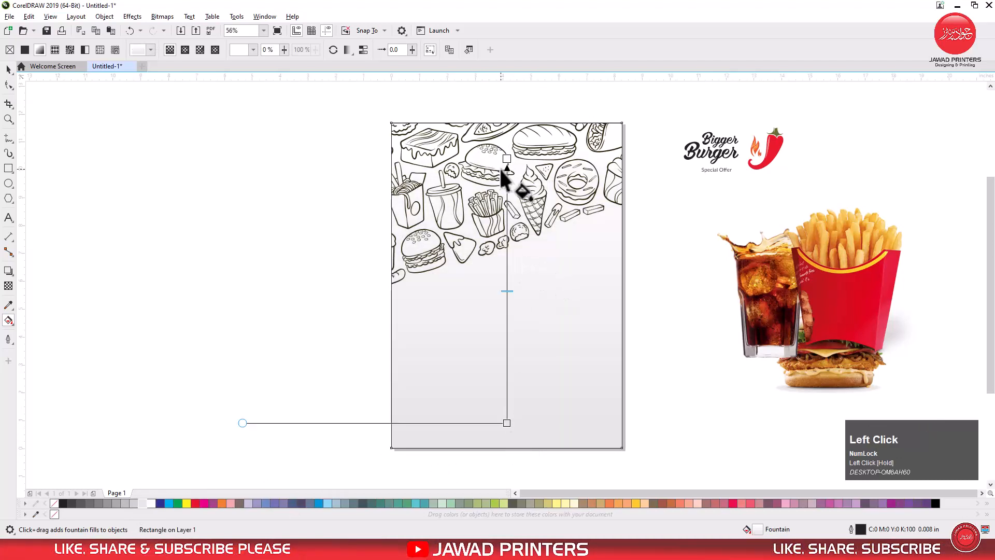
- Recolour the food pattern very light grey and remove the page rectangle's outline
left_click(9, 69)
left_click(316, 117)
left_click_drag(658, 335, 659, 335)
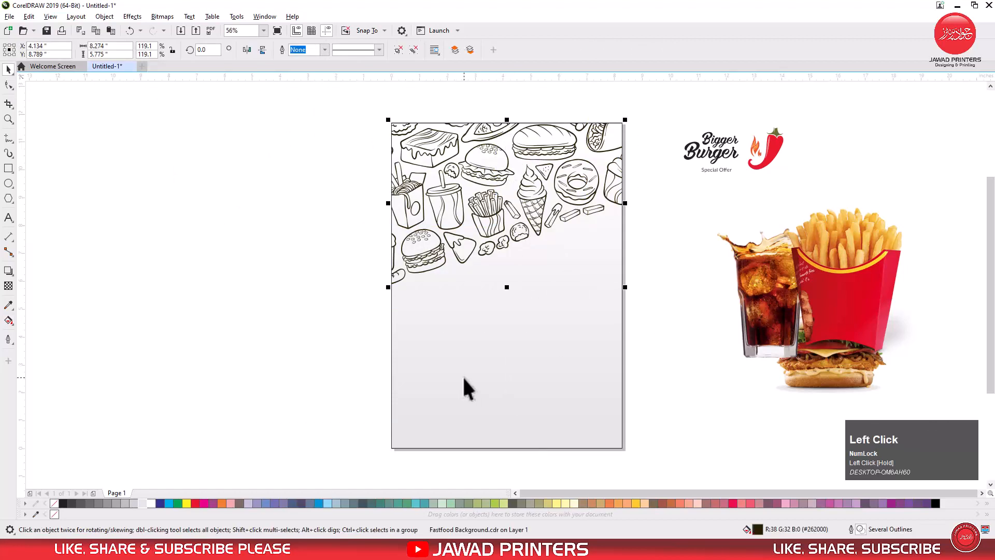
left_click(148, 499)
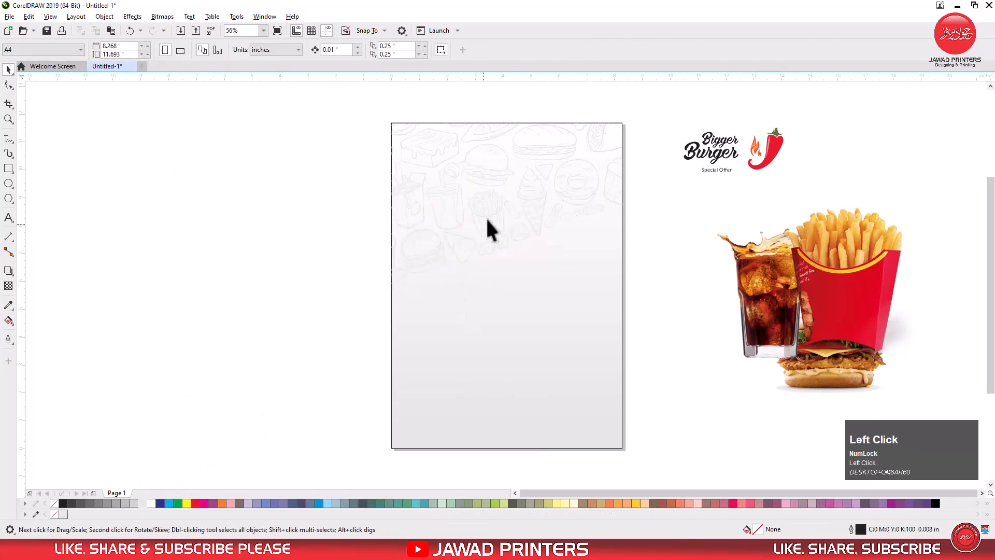
left_click(440, 333)
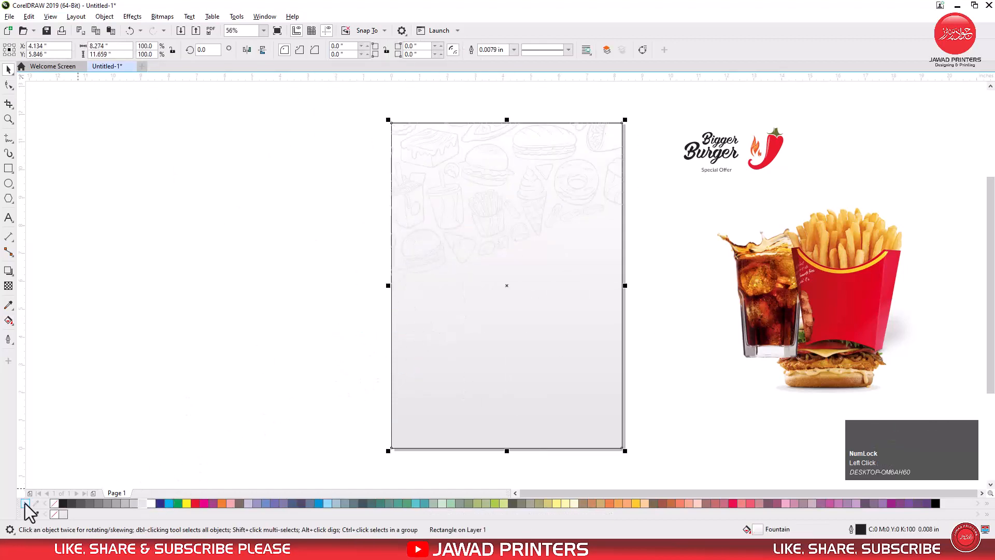
right_click(54, 503)
- Place the burger in the horizontal centre of the page, below the food pattern, and enlarge it to about 5.5 in wide
key("z")
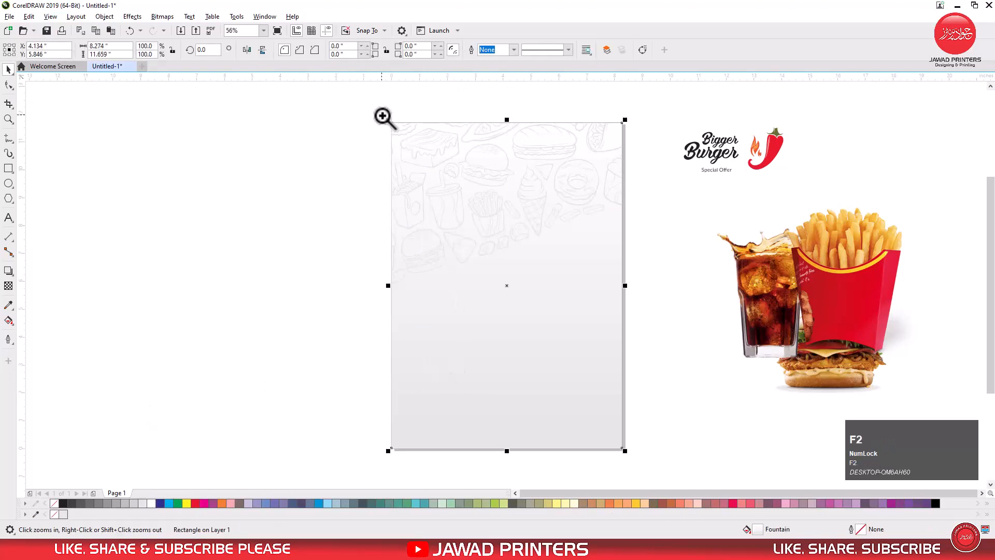
left_click_drag(379, 102, 789, 435)
left_click_drag(858, 461, 857, 460)
left_click(749, 306)
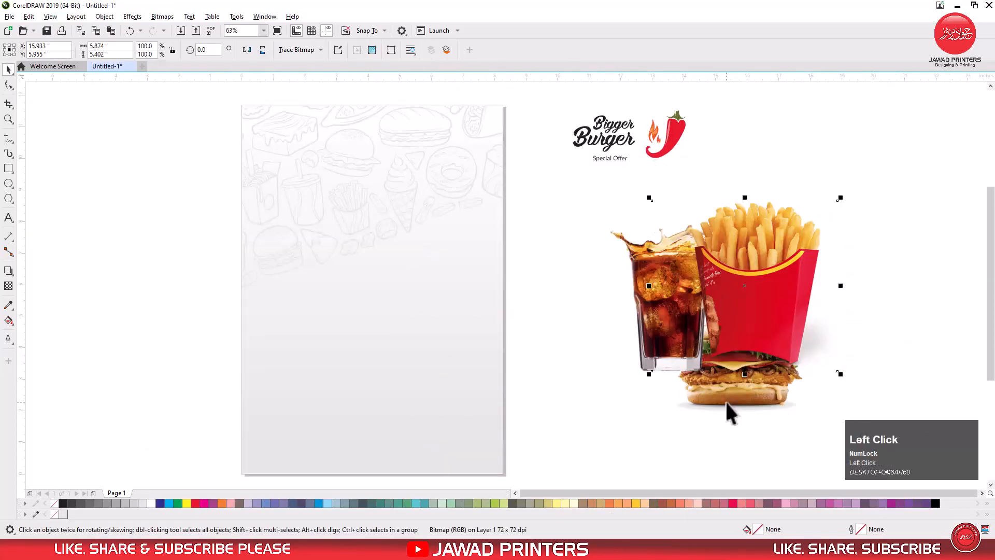
left_click_drag(714, 398, 378, 366)
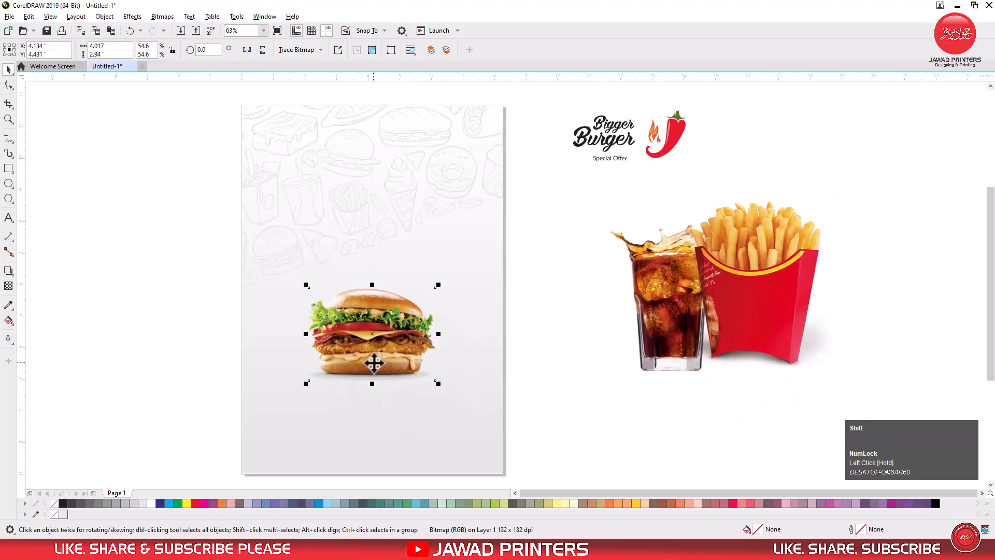
left_click_drag(439, 286, 478, 260)
left_click_drag(384, 306, 385, 317)
left_click(539, 280)
- Shrink the fries and park them left of the page, and place the cola glass behind the burger's upper right side
left_click(721, 296)
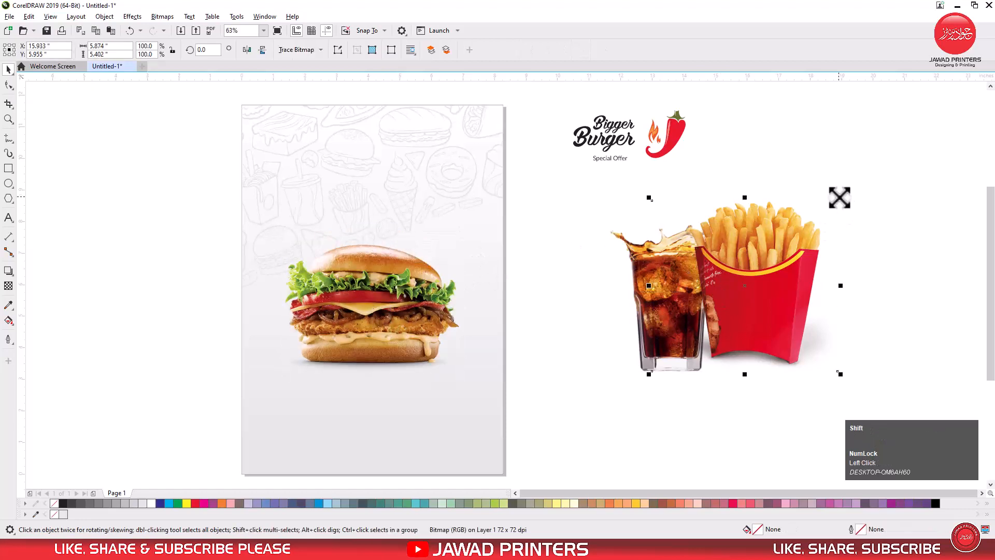
left_click_drag(840, 197, 813, 222)
left_click_drag(786, 257, 216, 246)
left_click_drag(680, 300, 441, 263)
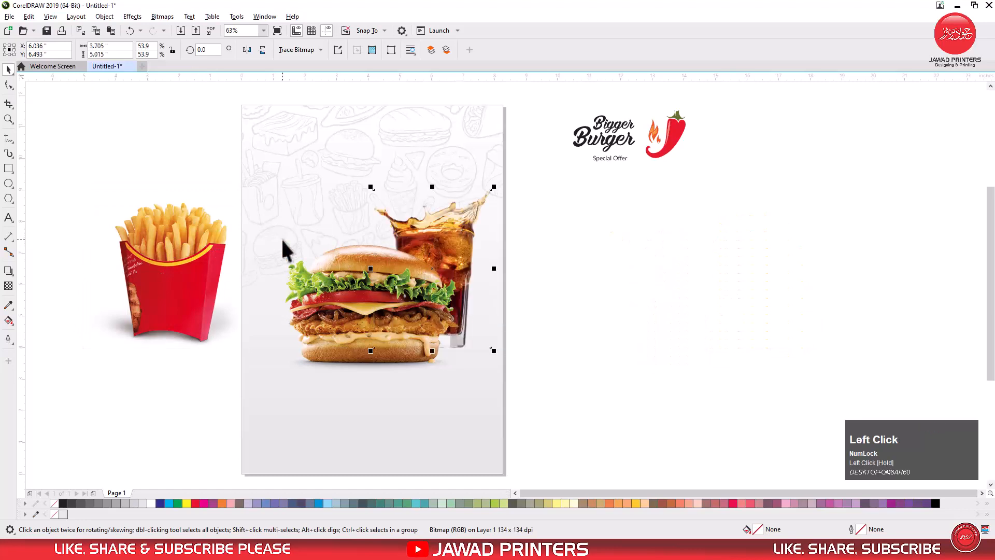
- Rotate the cola glass clockwise to about 326.6° and reposition it so the splash rises from behind the burger's upper right
key("z")
left_click(592, 342)
key("space")
left_click(644, 251)
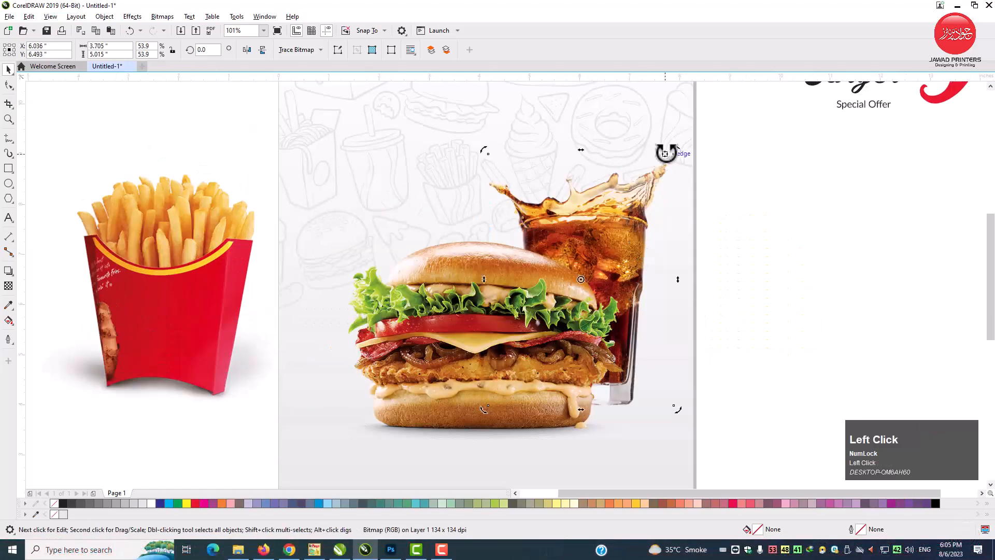
left_click_drag(677, 151, 619, 273)
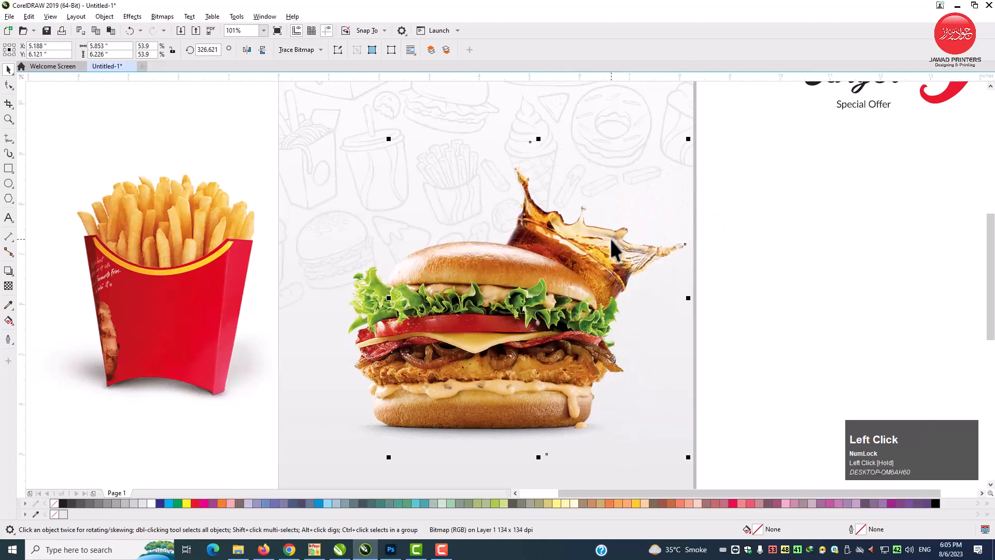
left_click_drag(623, 230, 627, 238)
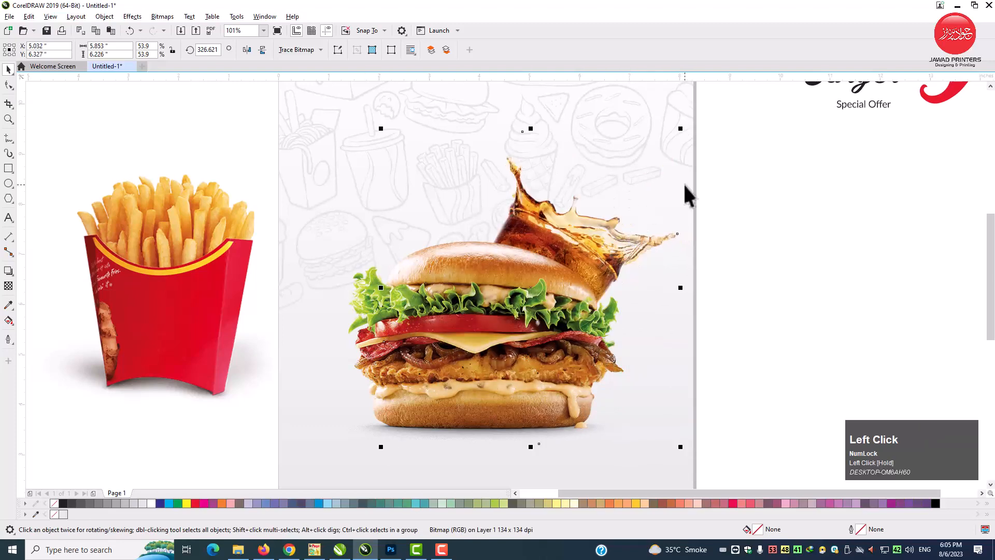
- Rotate the fries to about 30.4°, reduce their size and tuck them behind the burger's upper left side
left_click(262, 242)
left_click_drag(281, 170, 206, 80)
left_click_drag(217, 259, 448, 258)
left_click_drag(581, 122, 554, 151)
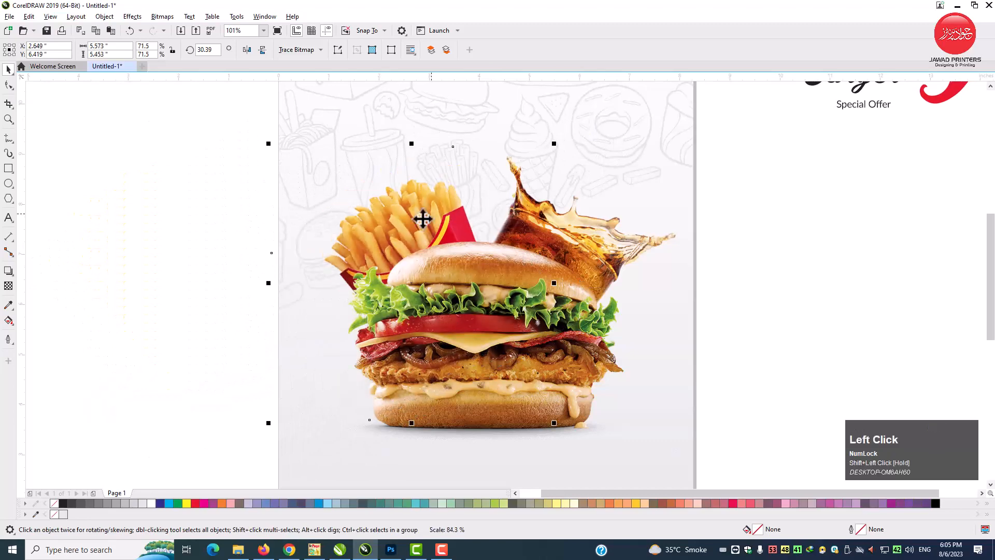
mouse_move(409, 200)
left_mouse_down()
mouse_move(393, 212)
mouse_move(410, 220)
left_mouse_up()
left_click(615, 251)
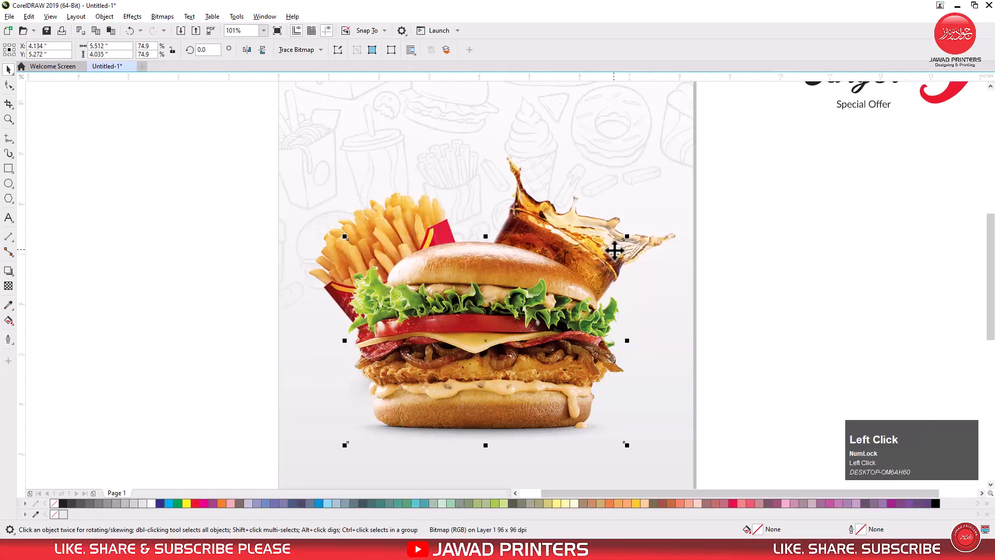
left_click(568, 356)
key("c")
left_click(795, 415)
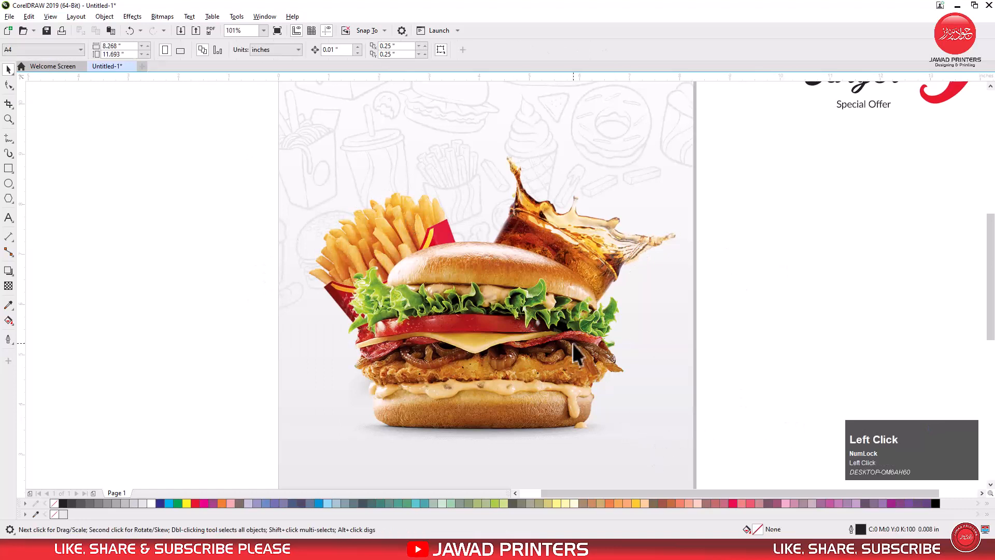
- Stretch the burger to about 4.3 in tall and shift it slightly lower to uncover more of the fries
scroll(572, 342, "down", 1)
left_click(536, 356)
left_click_drag(528, 399, 529, 404)
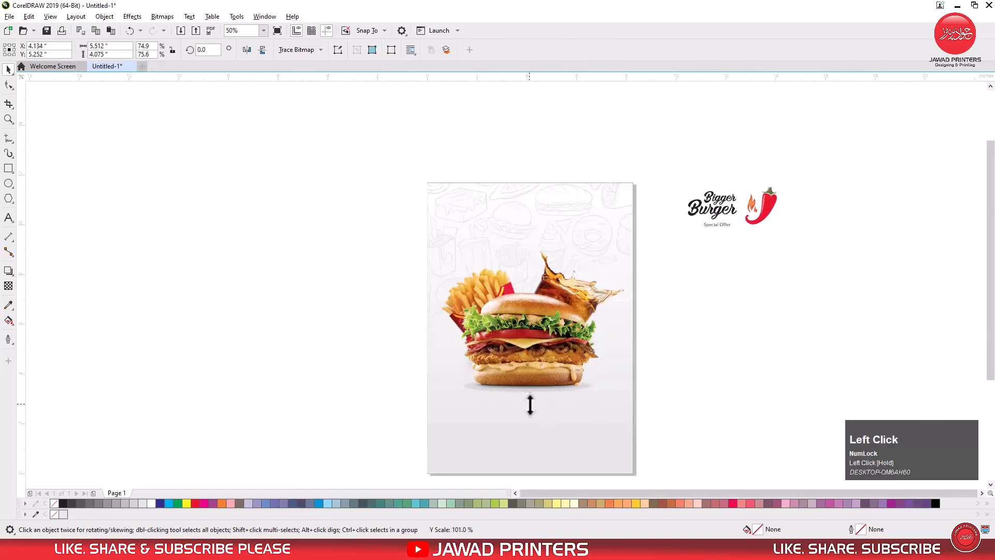
key("F2")
left_click_drag(418, 237, 674, 407)
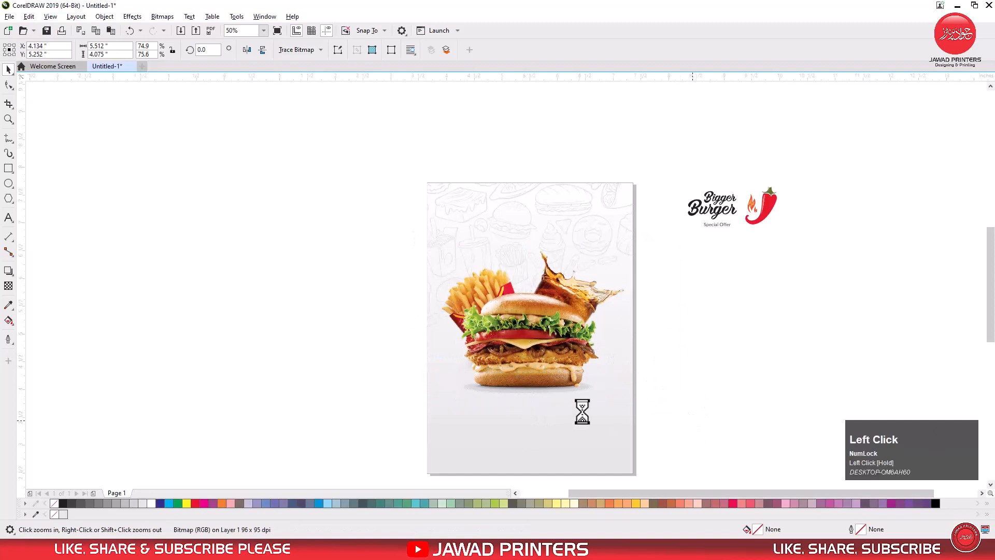
left_click_drag(455, 436, 455, 459)
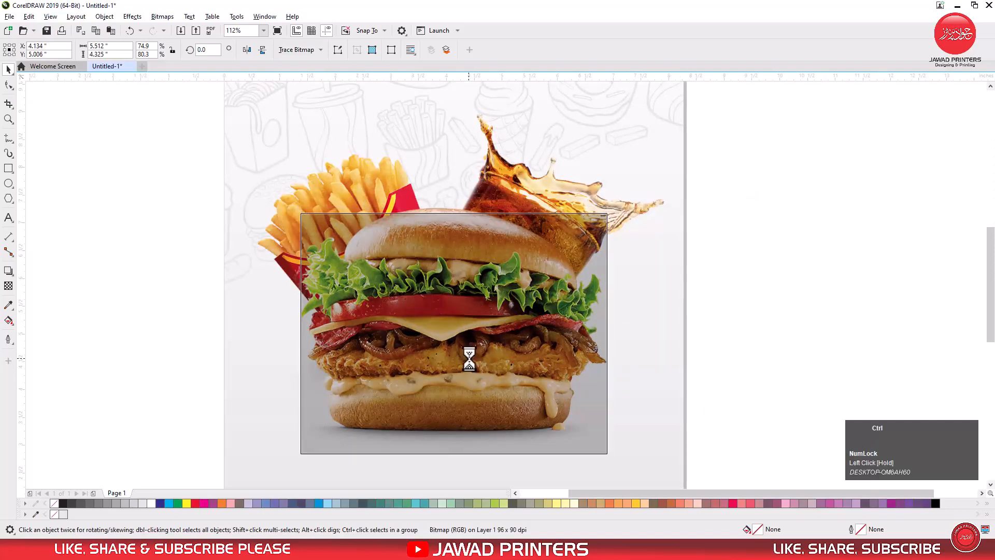
left_click(624, 293)
left_click(591, 244)
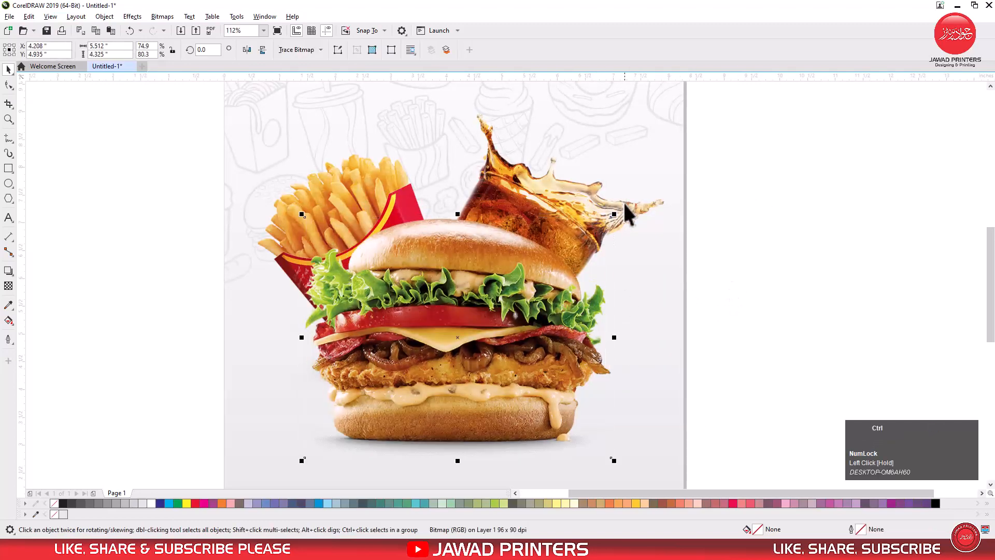
- Reposition the cola glass slightly lower behind the burger's upper right side
left_click(624, 206, "ctrl")
left_click_drag(623, 213, 648, 236)
left_click(391, 167, "shift")
left_click(391, 166, "shift")
left_click(787, 234)
- Select the burger, fries and cola together and scale them down proportionally to about 8.27 in overall width
scroll(528, 315, "down", 1)
scroll(527, 316, "down", 2)
left_click(681, 228)
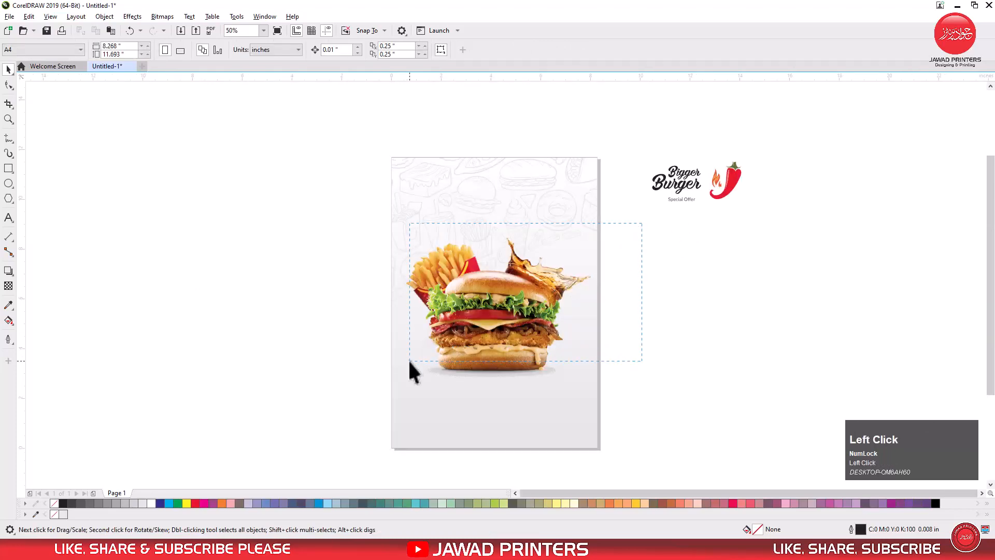
left_click_drag(410, 362, 642, 217)
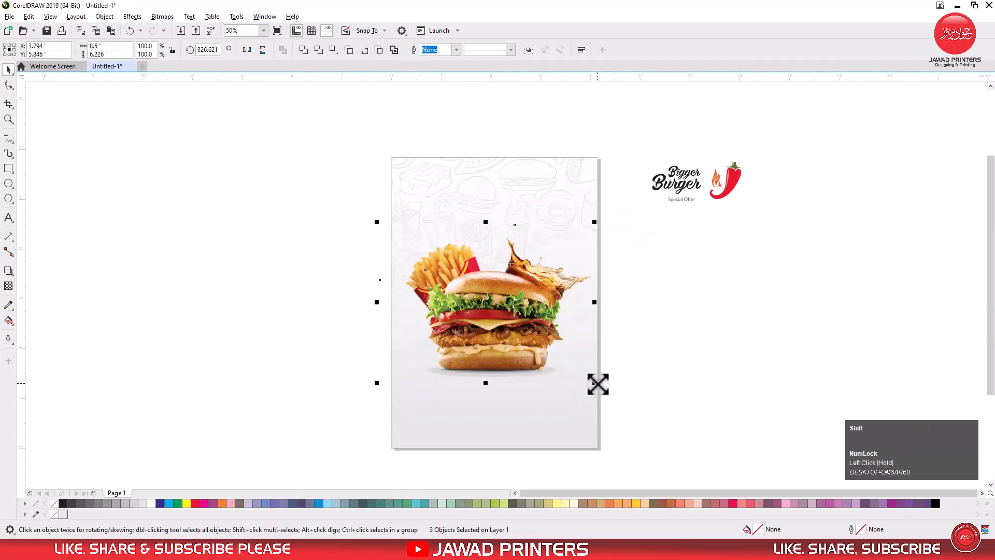
left_click_drag(597, 384, 592, 381)
key("F2")
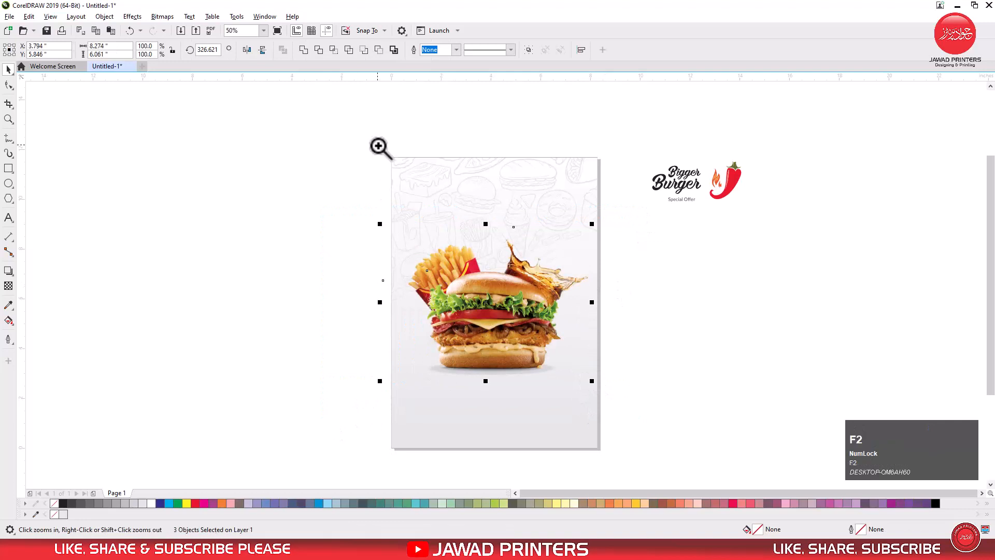
left_click_drag(722, 377, 722, 377)
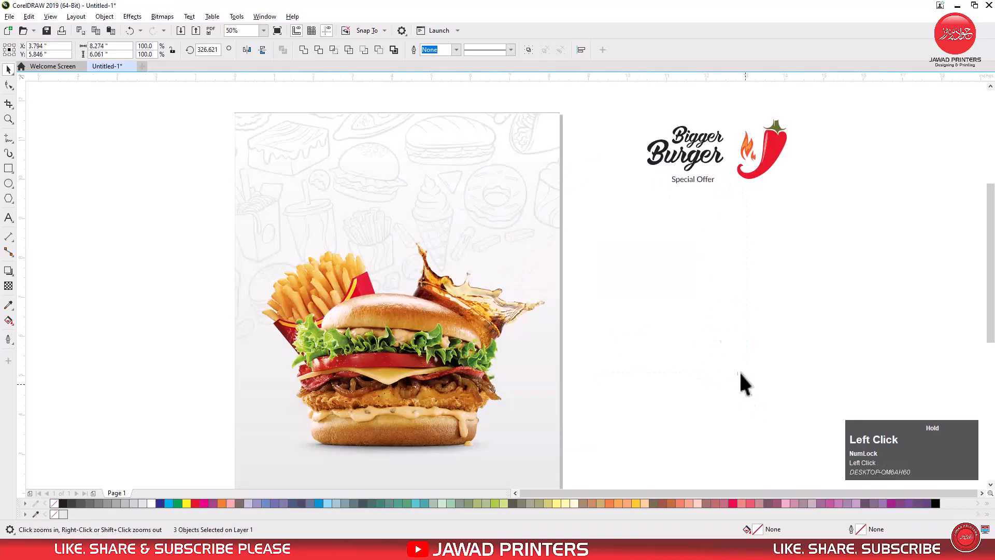
- Move the Bigger Burger title onto the page, above the burger composition
left_click(684, 153)
left_click_drag(682, 141, 402, 175)
key("ctrl+g")
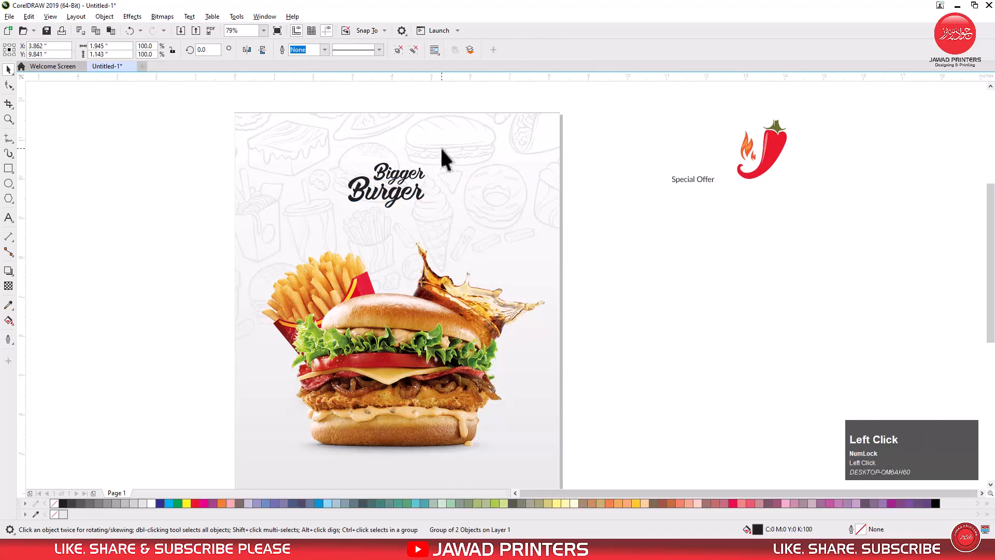
- PowerClip the food pattern inside the page's background rectangle
right_click(443, 156)
left_click(492, 274)
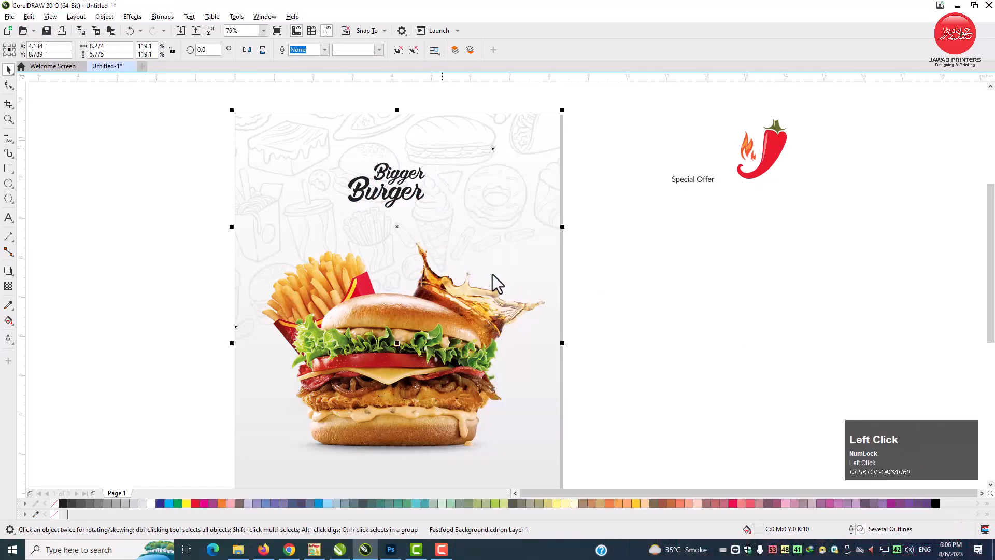
left_click(530, 461)
left_click(248, 477)
left_click(200, 439)
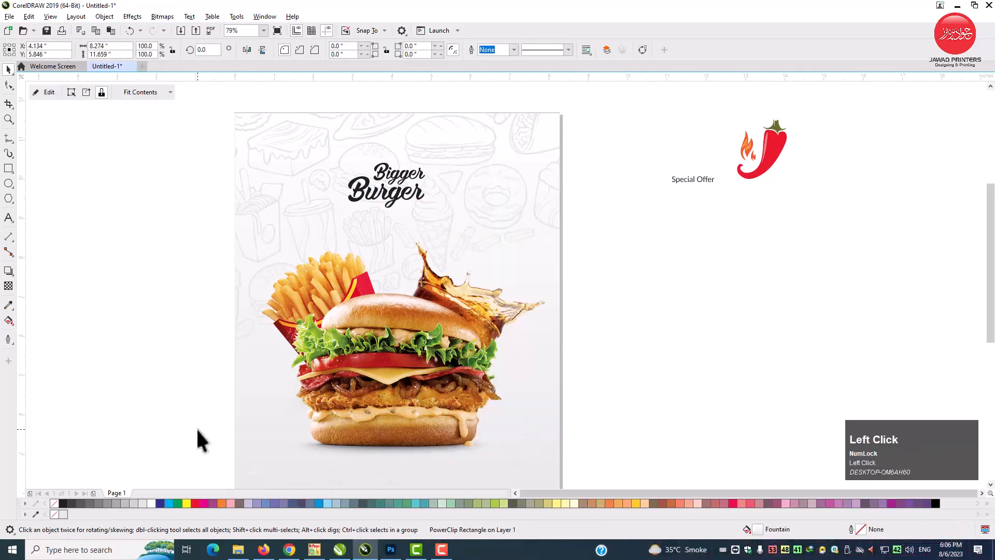
- Enlarge the Bigger Burger title to about 3.2 in wide, centre it horizontally on the page and move it slightly up
left_click(400, 200)
left_click_drag(428, 211, 463, 225)
left_click(516, 204, "shift")
key("c")
left_click(516, 203, "shift")
left_click_drag(433, 167, 433, 162)
left_click(648, 139)
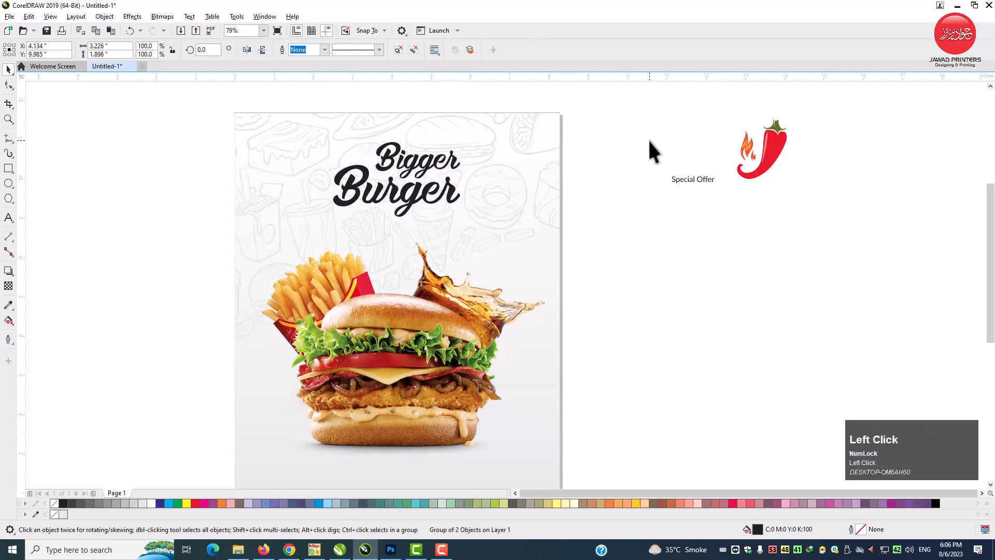
- Duplicate the Bigger Burger title slightly above the original and fill the original light grey as an offset shadow
left_click(8, 119)
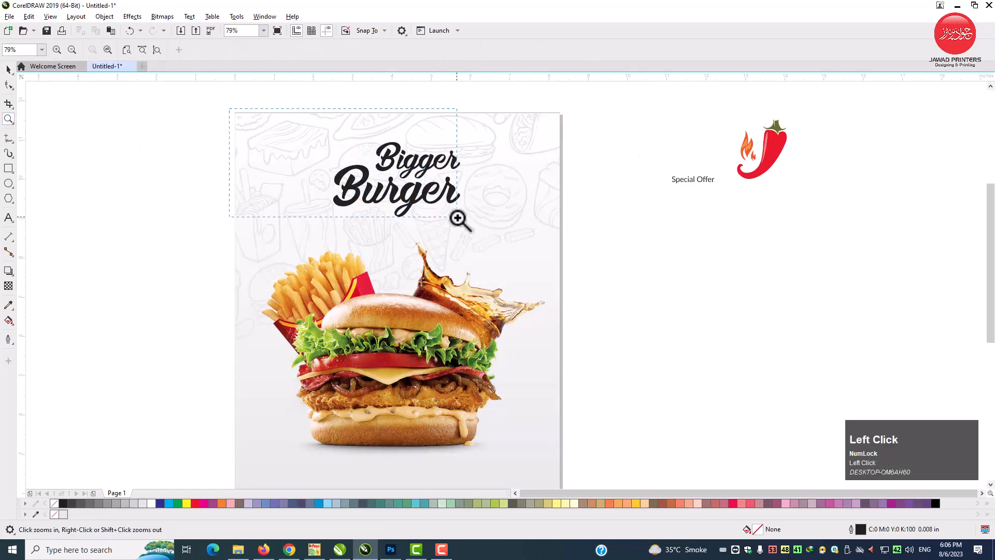
left_click_drag(567, 280, 566, 278)
left_click(8, 69)
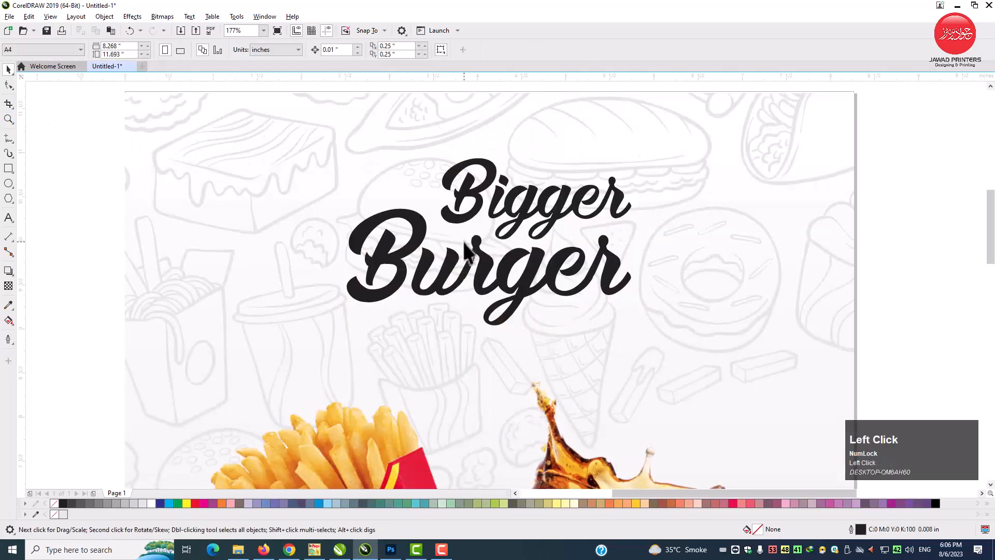
left_click(481, 283, "shift")
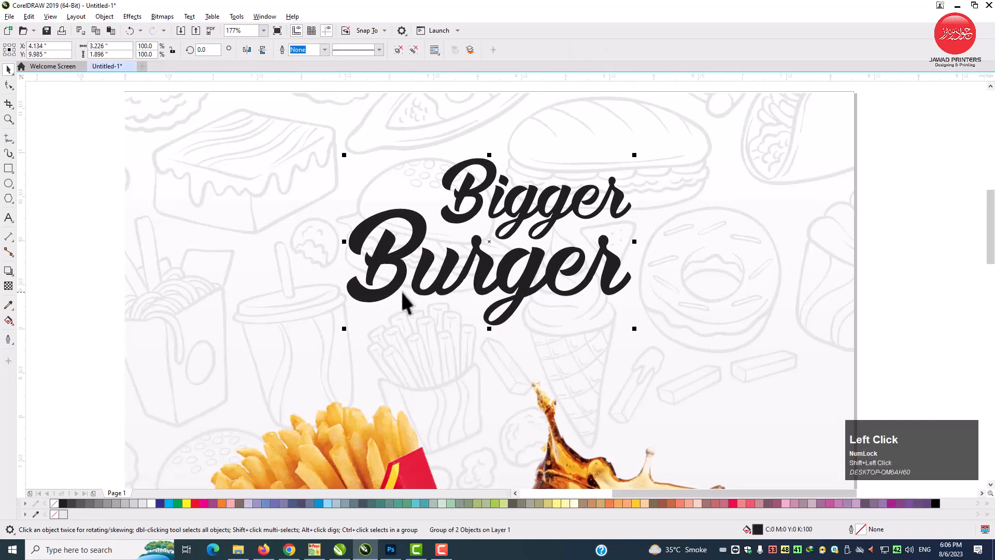
left_click_drag(369, 294, 365, 332)
right_click(369, 288)
left_click(135, 503)
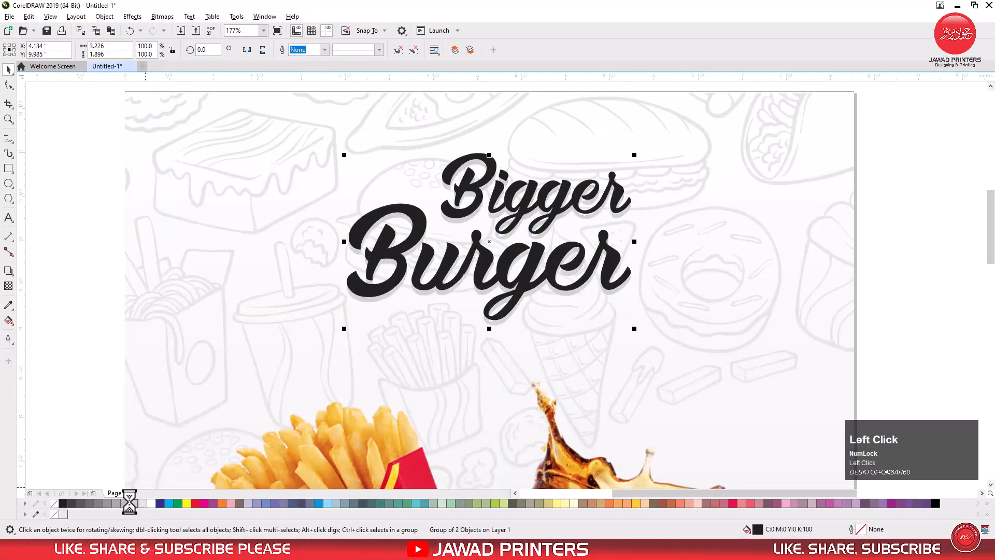
- Move the black title copy slightly down so it sits closer to its grey shadow
left_click(75, 403)
left_click(537, 239)
key("F2")
left_click_drag(434, 242, 610, 339)
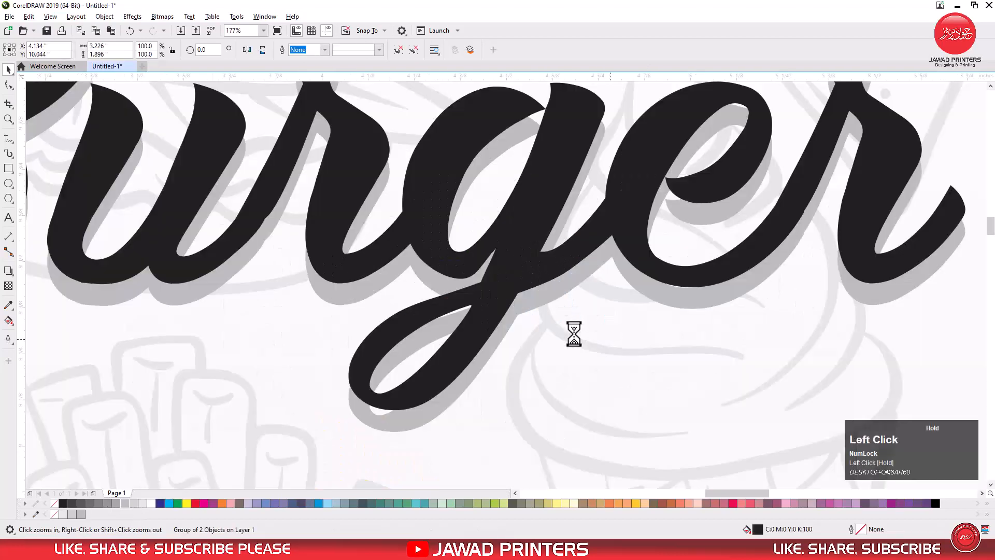
left_click_drag(512, 268, 512, 275)
scroll(511, 276, "down", 1)
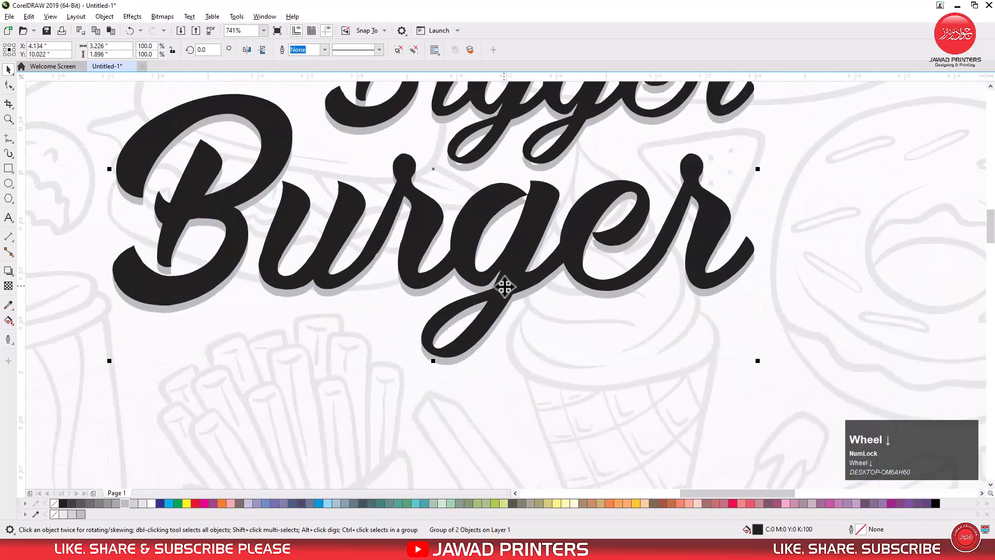
left_click(529, 153, "ctrl")
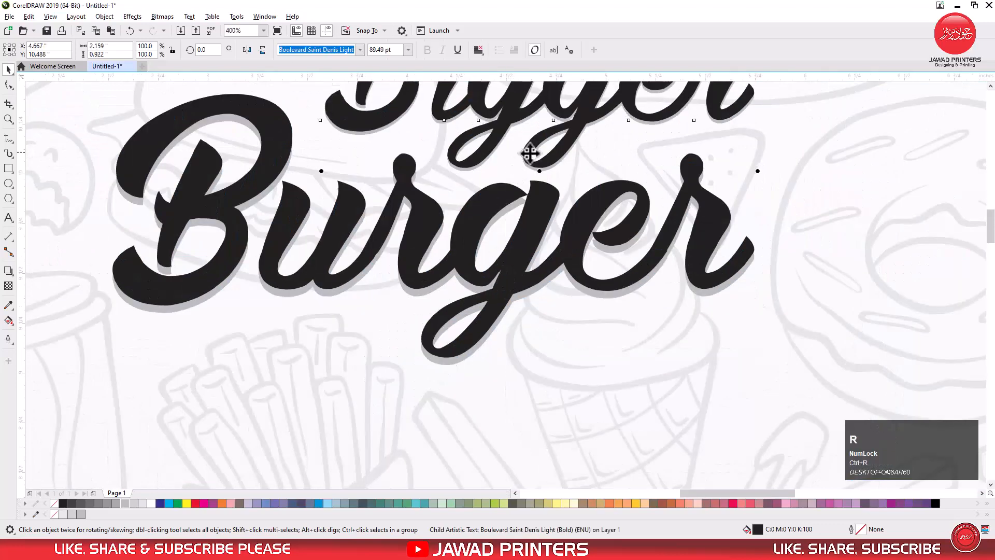
key("F3")
key("F3")
left_click(611, 176)
key("F3")
- Move the Special Offer text onto the page below the title and place a copy of it beside the page
key("F2")
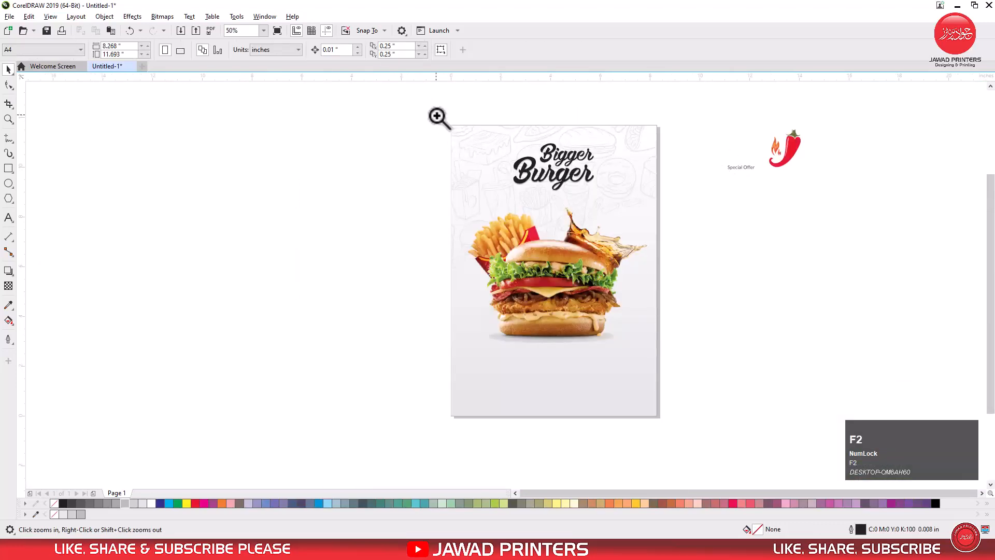
left_click_drag(438, 112, 756, 319)
left_click(771, 197)
left_click_drag(771, 197, 371, 258)
key("F2")
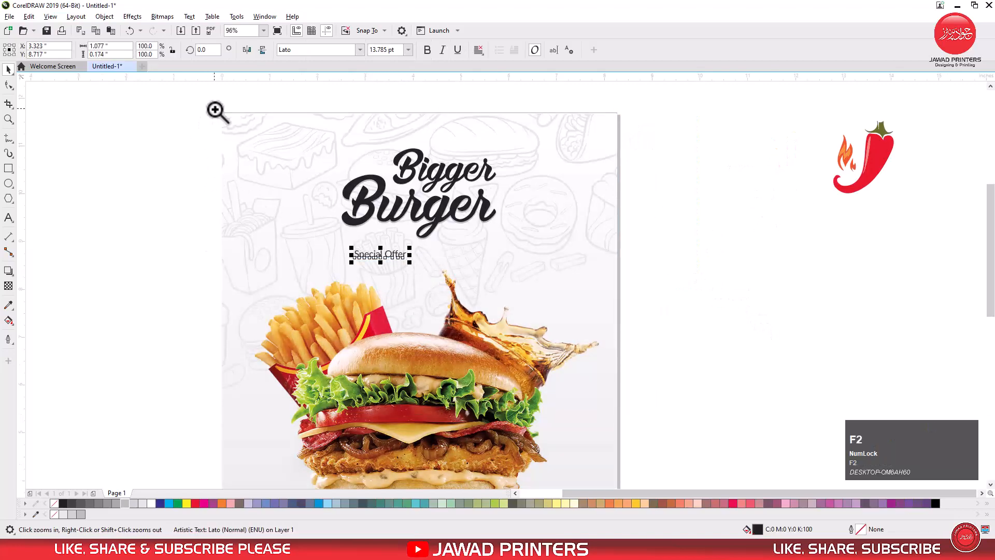
left_click(591, 329)
key("F8")
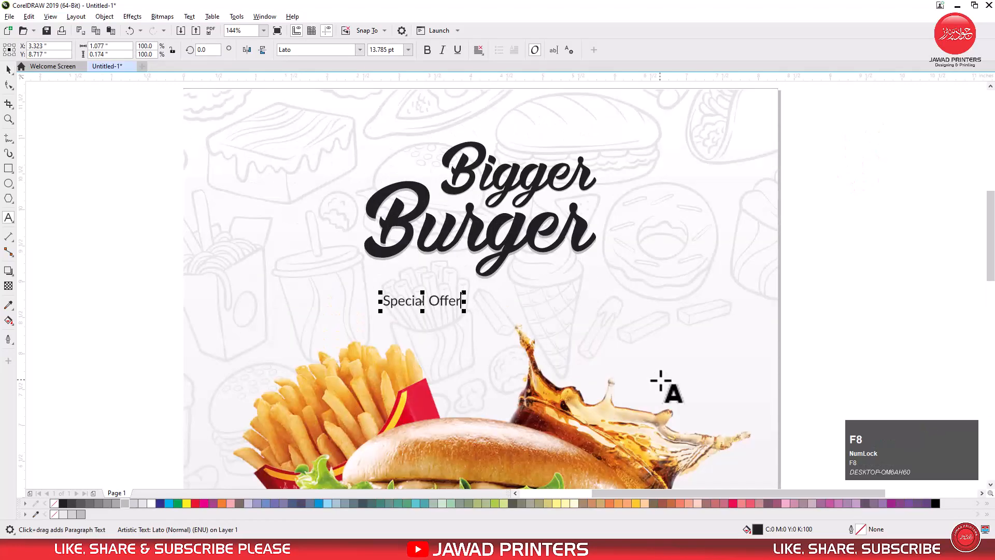
key("space")
left_click_drag(415, 299, 891, 245)
left_click(454, 301)
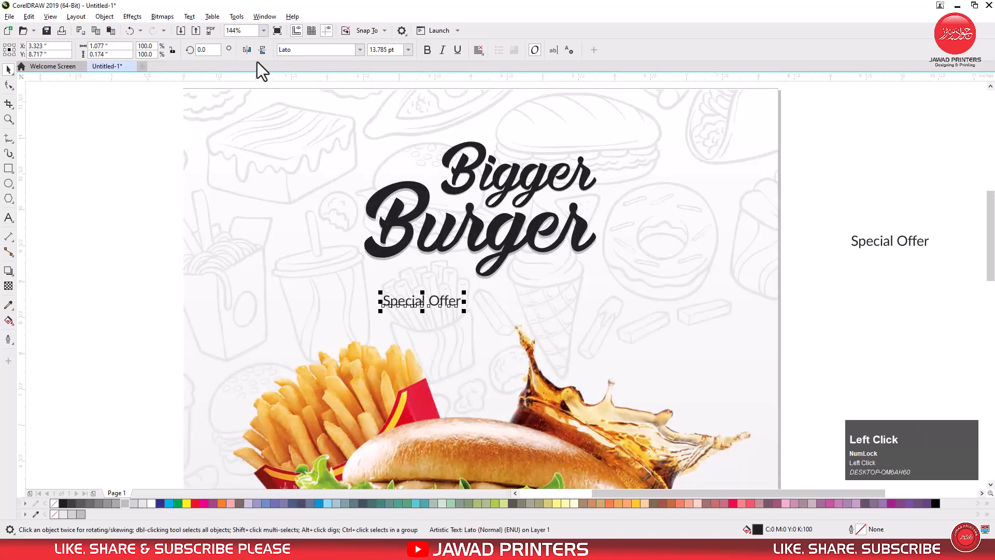
- Convert the Special Offer text below the title to uppercase and widen its letter spacing to about 3.6 in overall
left_click(183, 19)
left_click(222, 234)
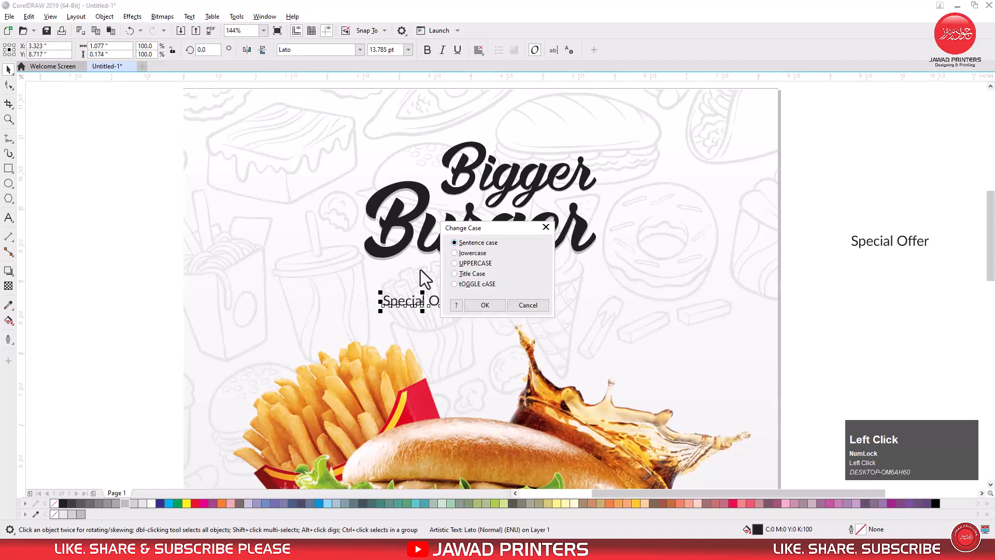
left_click(486, 305)
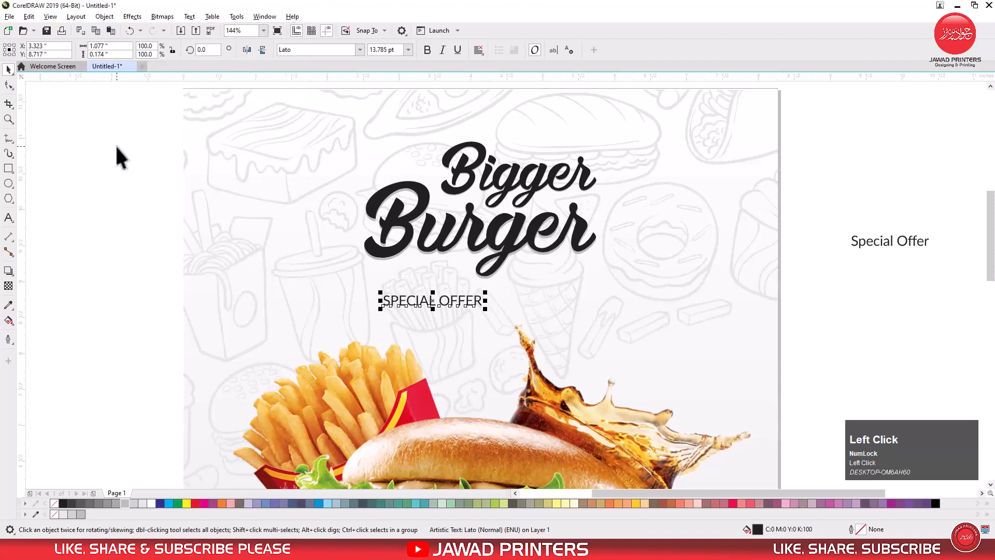
left_click(8, 85)
left_click_drag(491, 314, 676, 325)
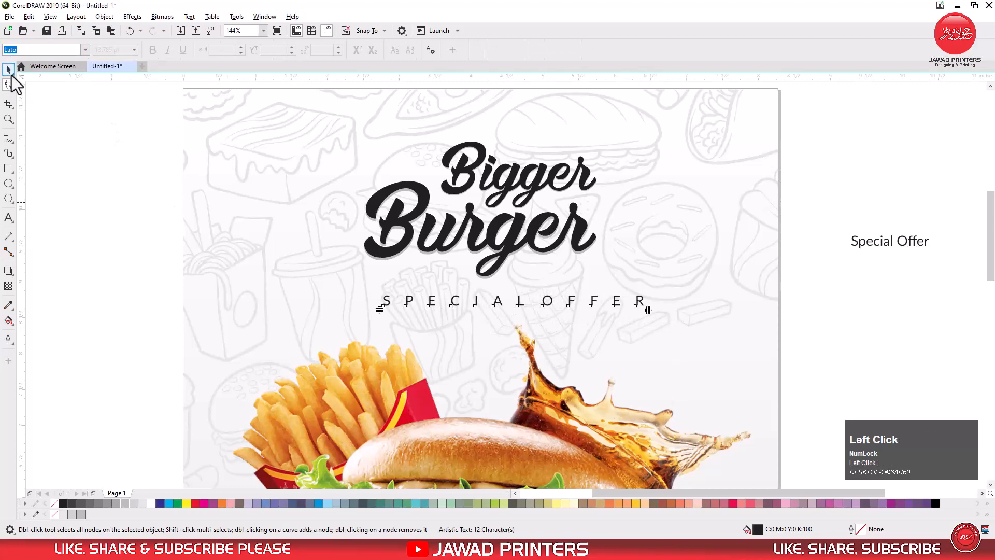
left_click(9, 70)
- Centre the SPECIAL OFFER line horizontally below the Bigger Burger title
key("ctrl+space")
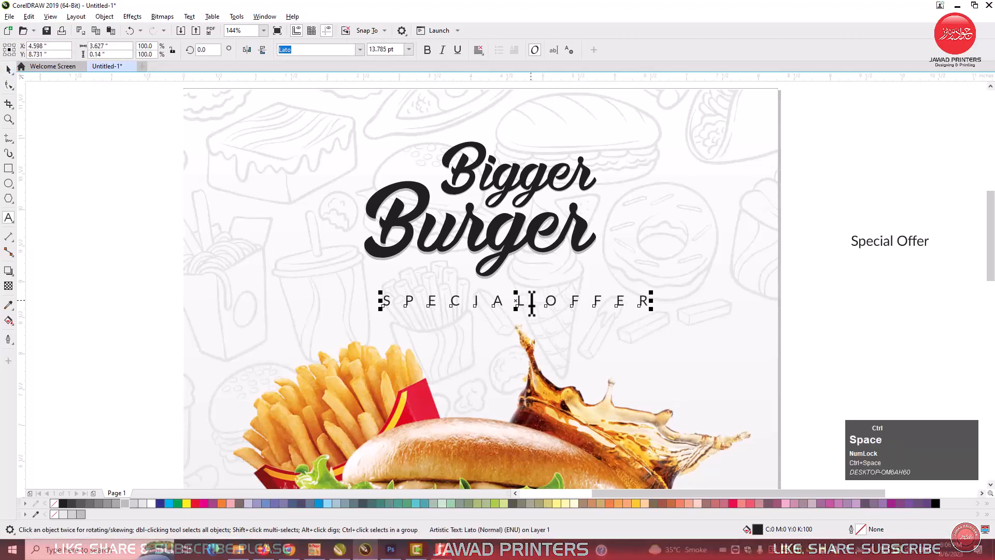
left_click(530, 247, "shift")
key("c")
left_click(529, 246, "shift")
left_click(644, 333)
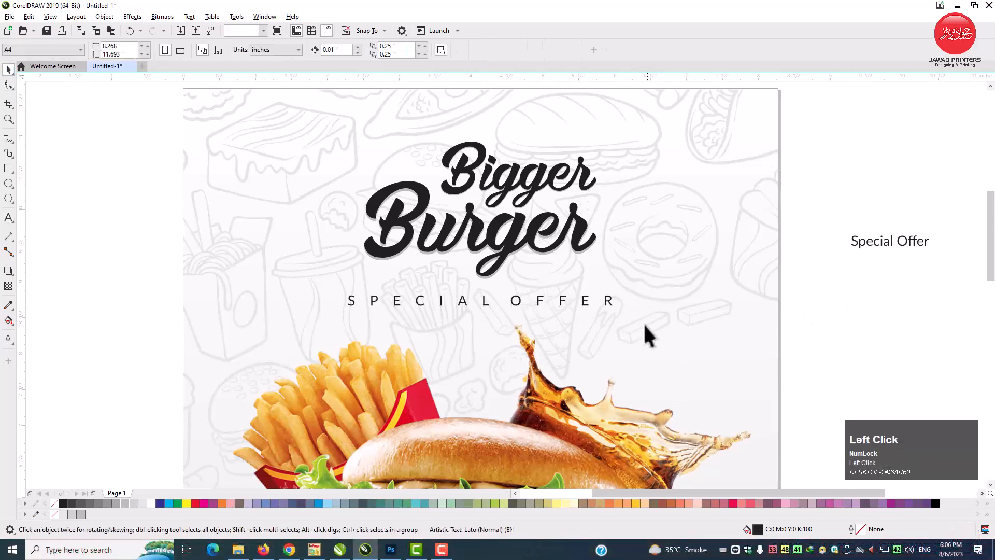
- Move the flaming chili icon into the page's upper right area and align its top with the Bigger Burger title
left_click_drag(844, 114, 367, 249)
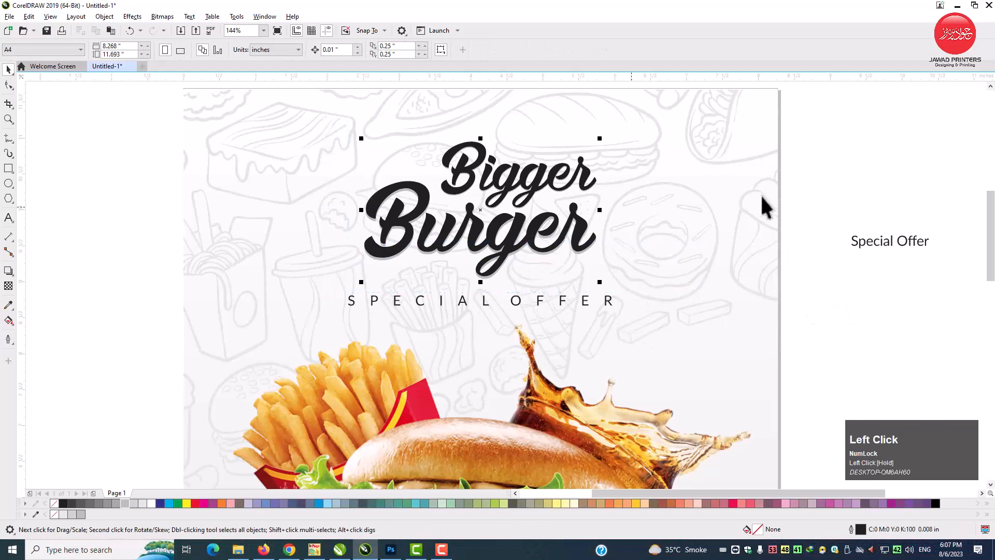
scroll(835, 203, "down", 3)
left_click(868, 177)
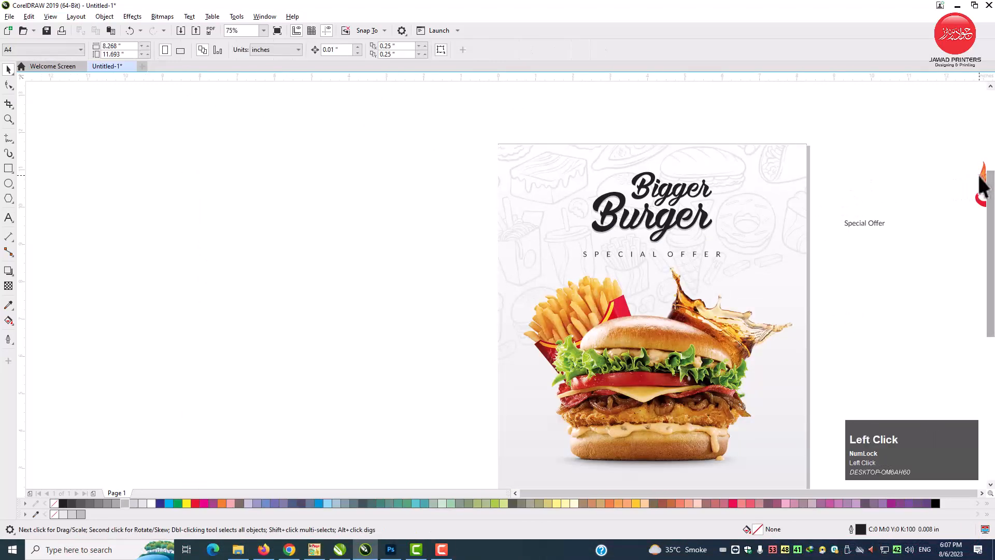
left_click_drag(983, 184, 757, 215)
key("z")
left_click_drag(468, 114, 802, 305)
left_click_drag(696, 201, 657, 227)
left_click(517, 201, "shift")
key("t")
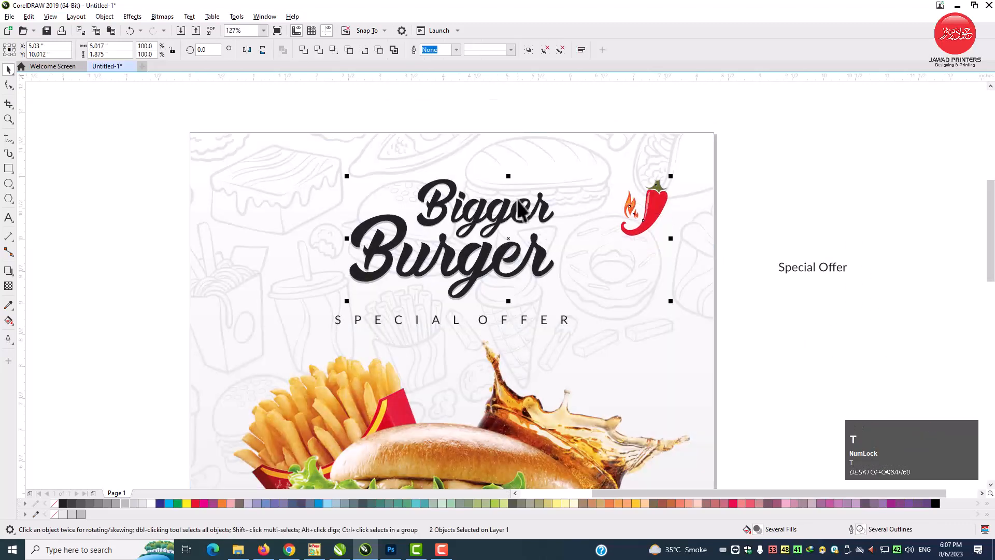
left_click(517, 201, "shift")
- Place the spare Special Offer text directly below the chili icon and centre it horizontally with the icon
left_click(795, 261)
left_click_drag(741, 264, 628, 253)
left_click(658, 207, "shift")
key("c")
- Replace the text below the chili icon with "Spice Available" on two lines
key("F8")
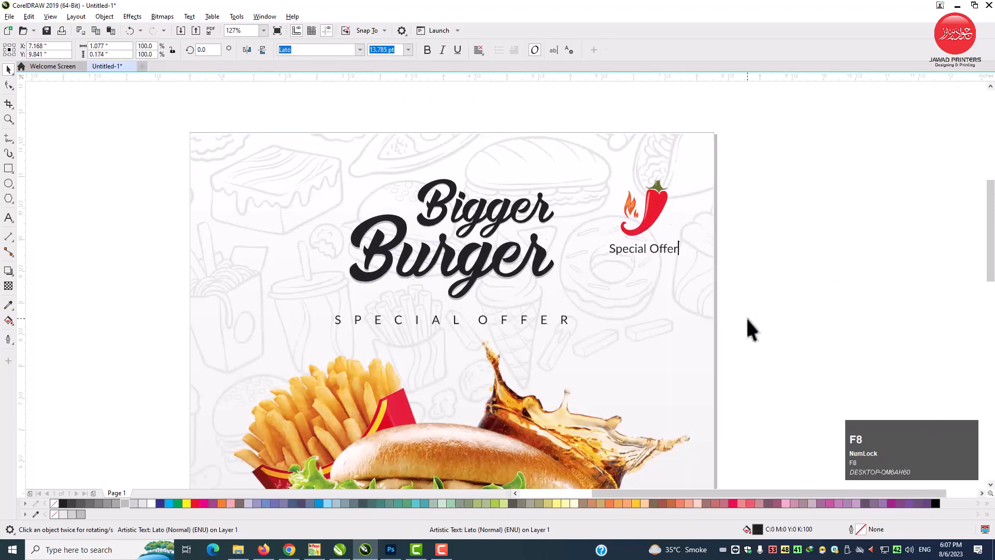
key("ctrl+a")
type("s")
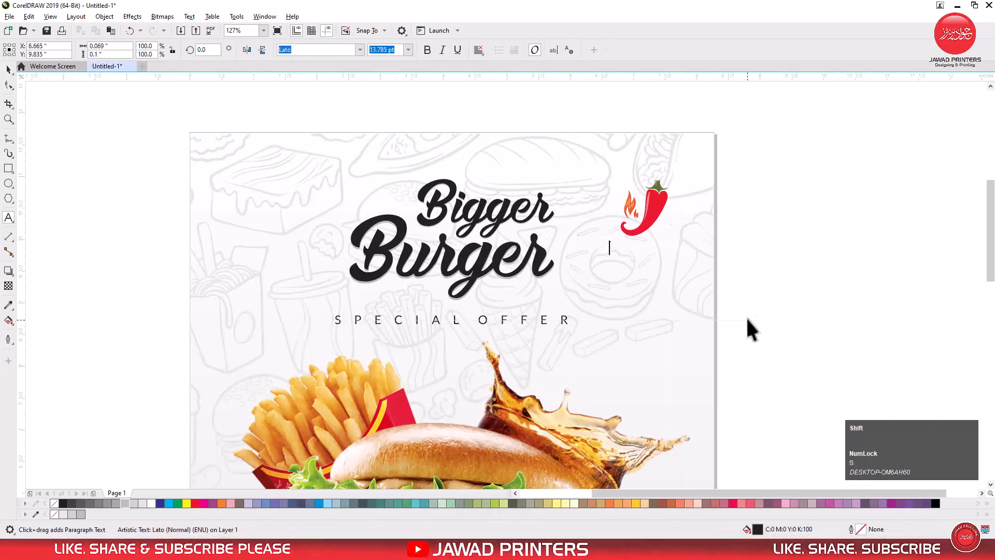
type("pice")
type("Available")
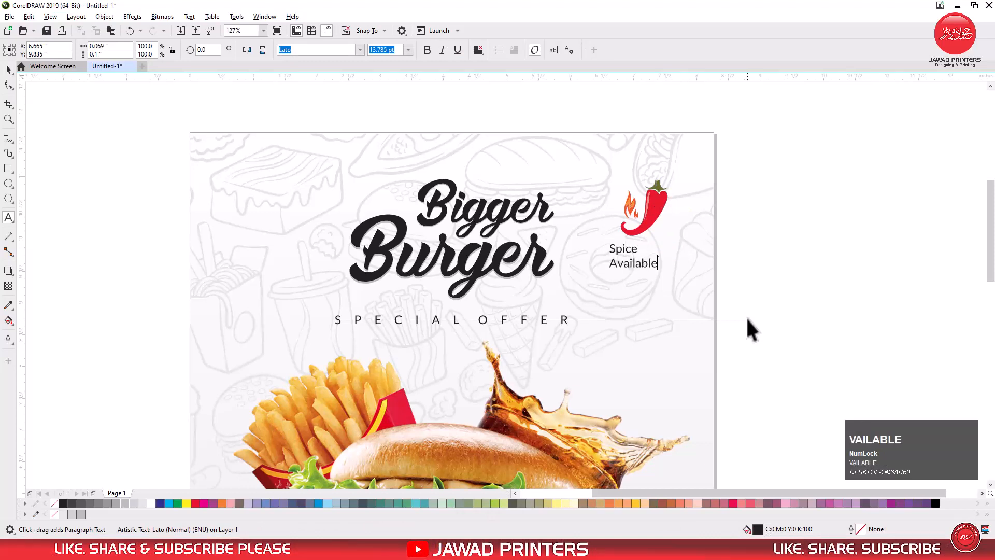
- Centre-align the two-line Spice Available text and centre it horizontally with the chili icon
key("ctrl+space")
left_click(478, 51)
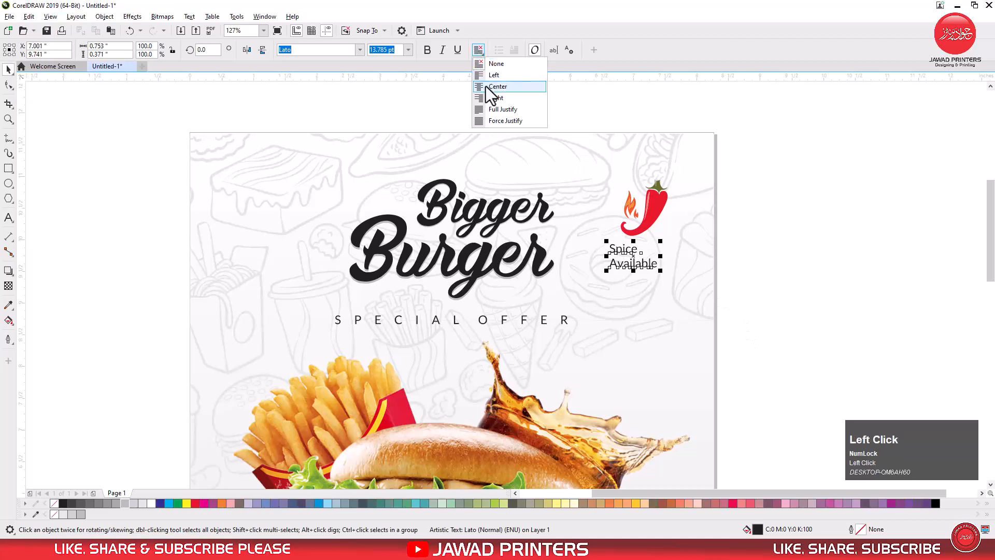
left_click(486, 86)
left_click(658, 202, "shift")
key("c")
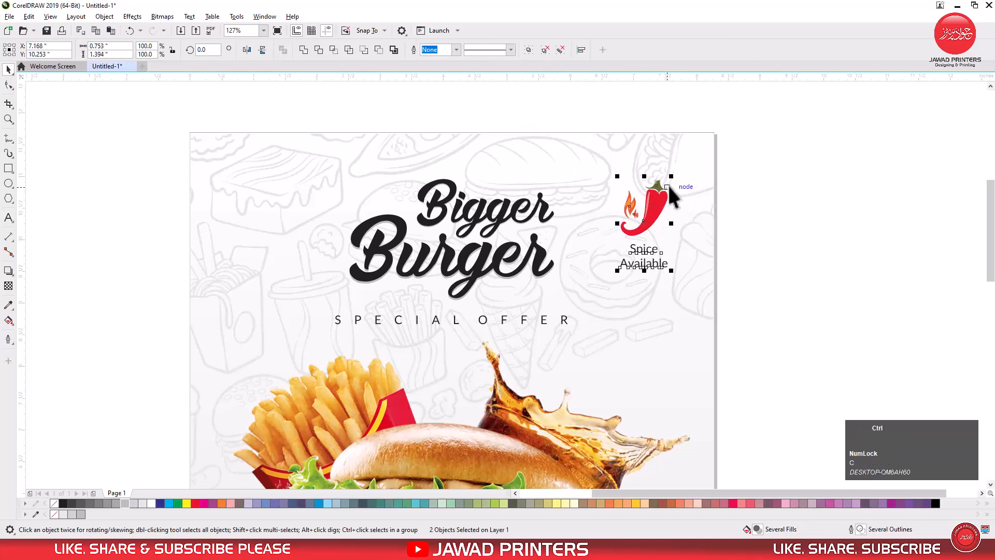
- Group the chili icon with its label at about 0.735 in wide and position the group beside the title's middle
left_click_drag(671, 177, 596, 228)
left_click(542, 205, "shift")
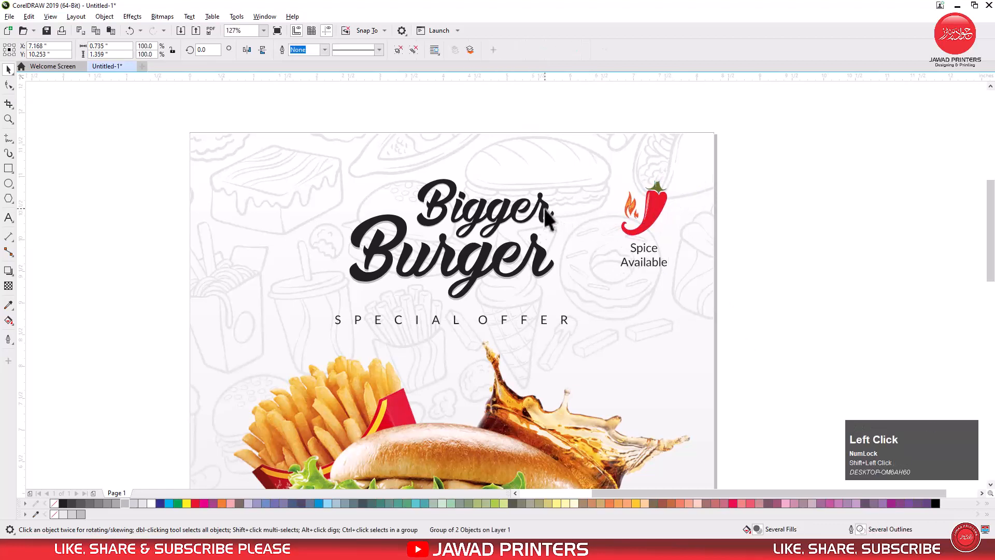
key("t")
left_click(536, 270, "shift")
left_click(535, 270, "shift")
key("b")
left_click(536, 270, "shift")
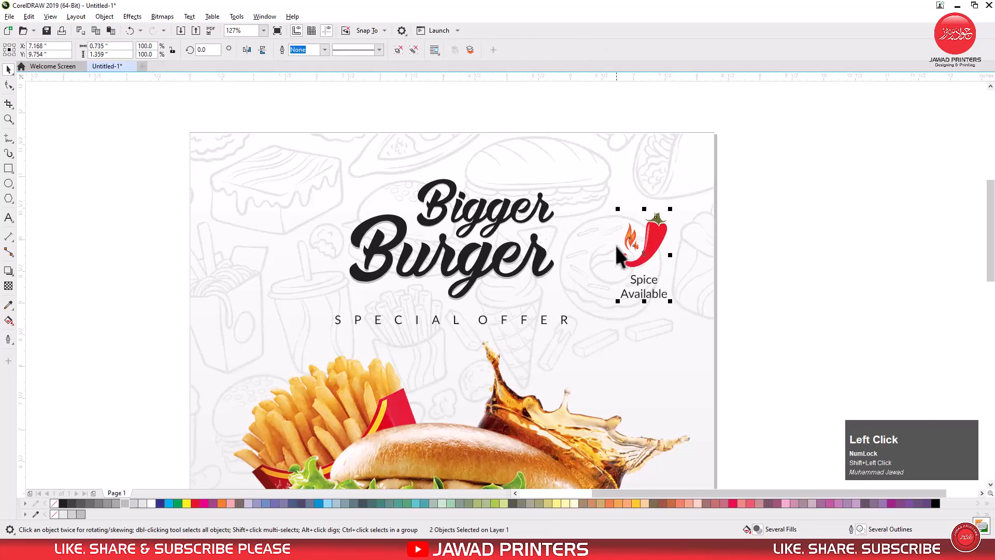
left_click_drag(650, 241, 655, 222)
left_click(139, 210)
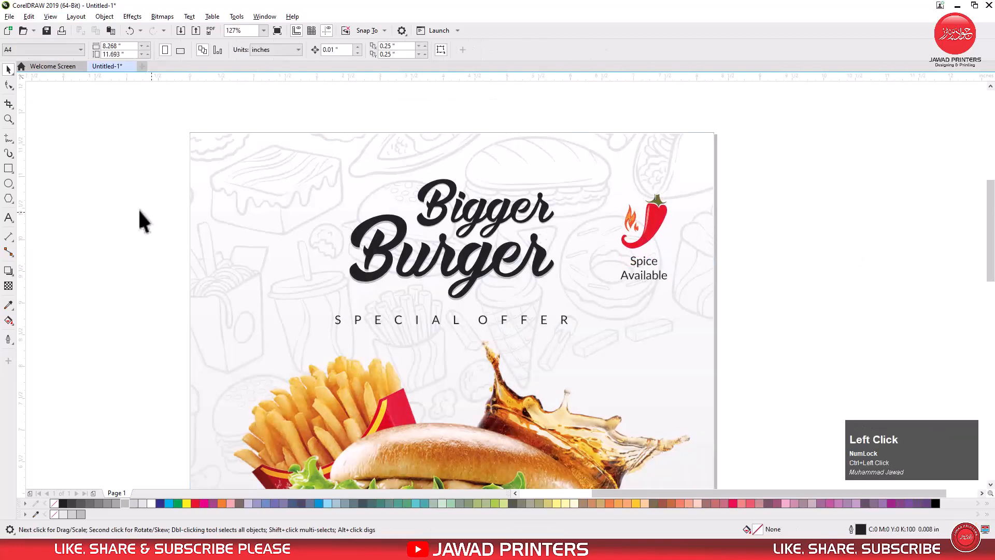
- Draw a rectangle about 1.21 by 1.9 in near the page's upper left corner, its top flush with the page edge
left_click(9, 169)
left_click_drag(217, 133, 294, 254)
key("space")
left_click_drag(256, 202, 318, 161)
left_click(319, 155, "shift")
key("t")
left_click(319, 155, "shift")
left_click(125, 181)
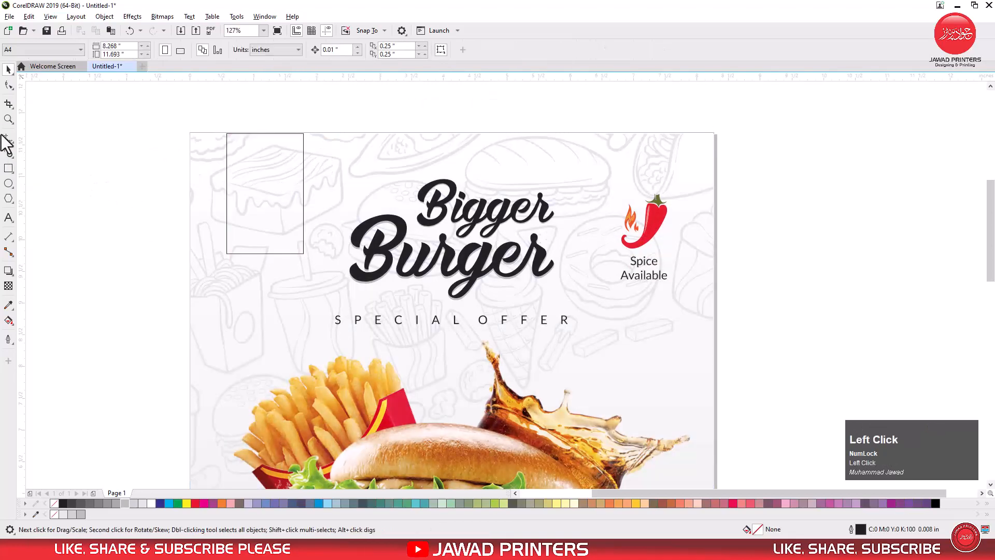
- Draw a vertical guide line about 1.58 in long on the rectangle's centre axis, extending past its bottom edge
left_click(7, 139)
left_click(265, 178)
left_click(265, 283)
key("space")
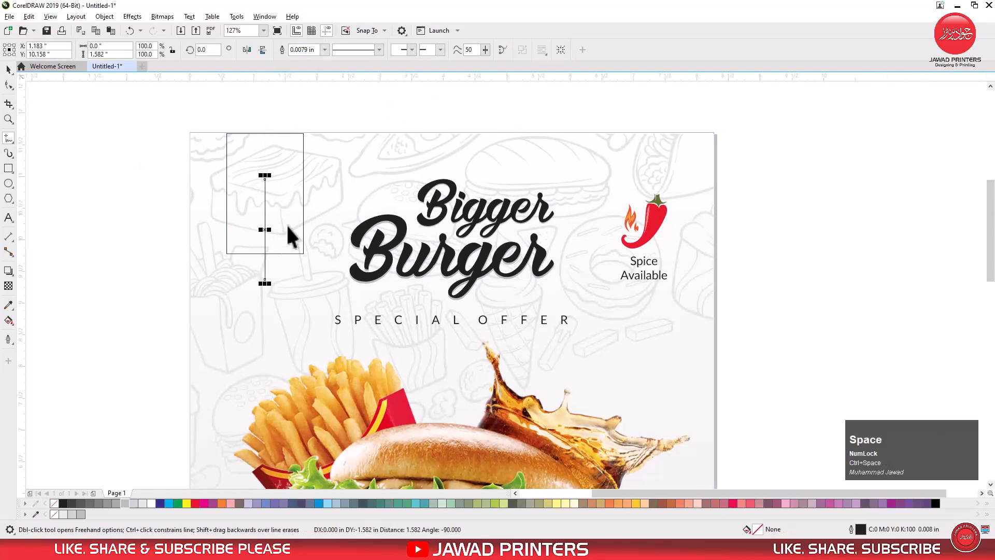
left_click(290, 235, "shift")
left_click(267, 195)
left_click_drag(266, 196, 269, 251)
left_click(275, 235)
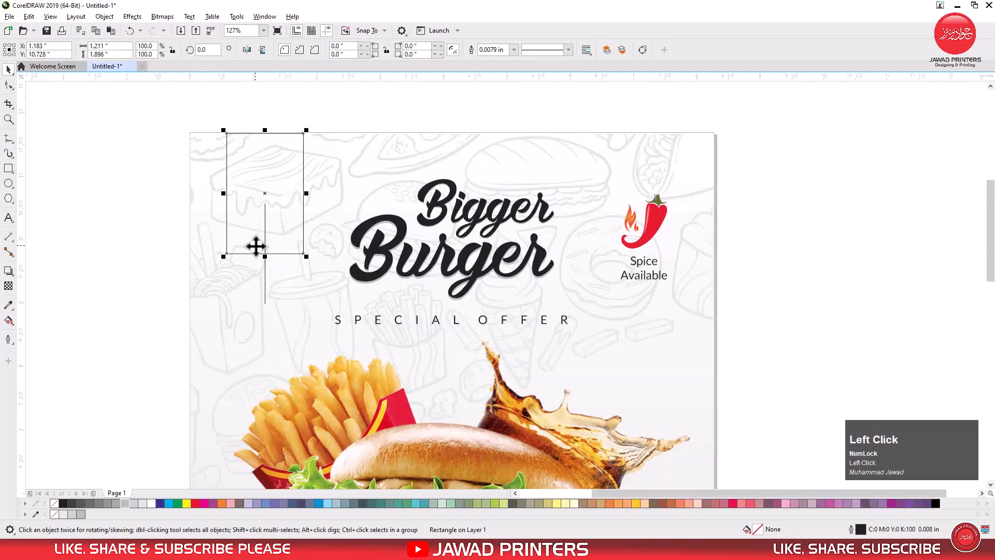
- Move the guide line up along the centre axis until its lower end sits just above the rectangle's bottom edge
key("F2")
left_click_drag(216, 122, 351, 283)
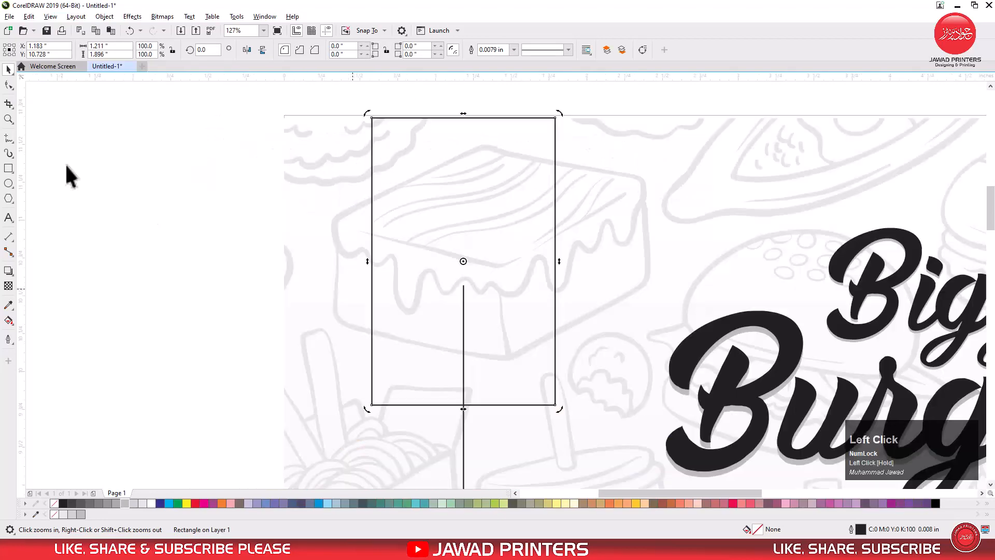
left_click(9, 85)
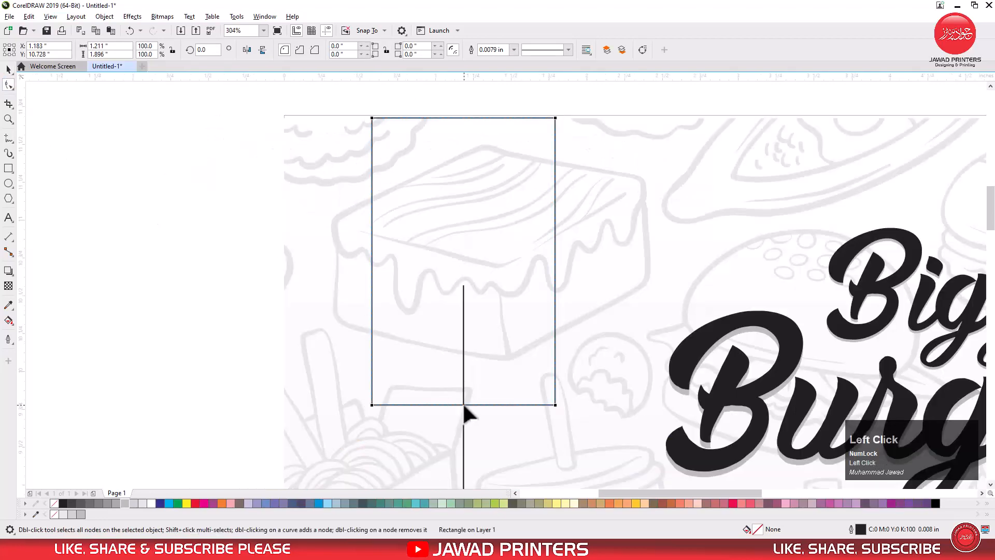
left_click(464, 404)
left_click(469, 405)
left_click(464, 405)
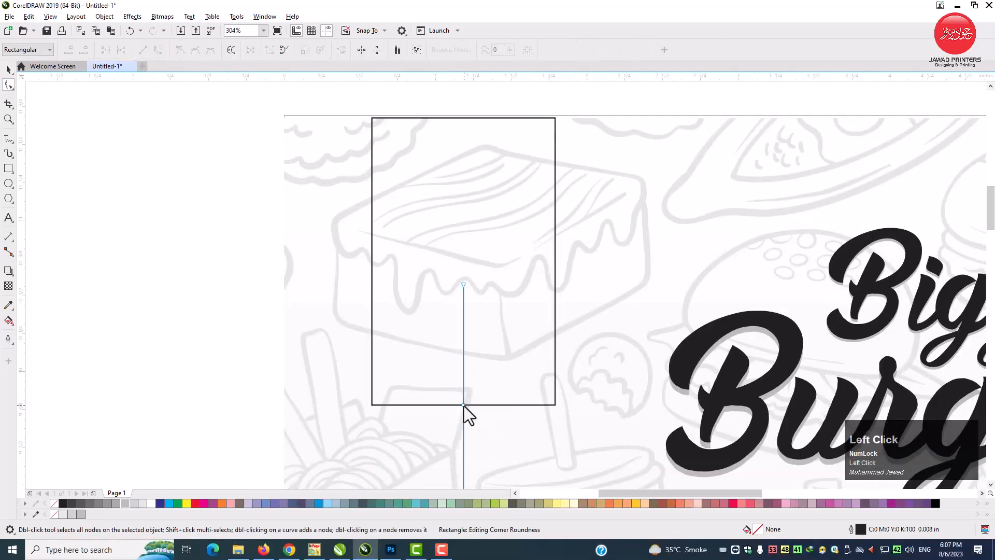
mouse_move(463, 405)
left_mouse_down()
mouse_move(458, 291)
mouse_move(463, 390)
left_mouse_up()
left_click(462, 402)
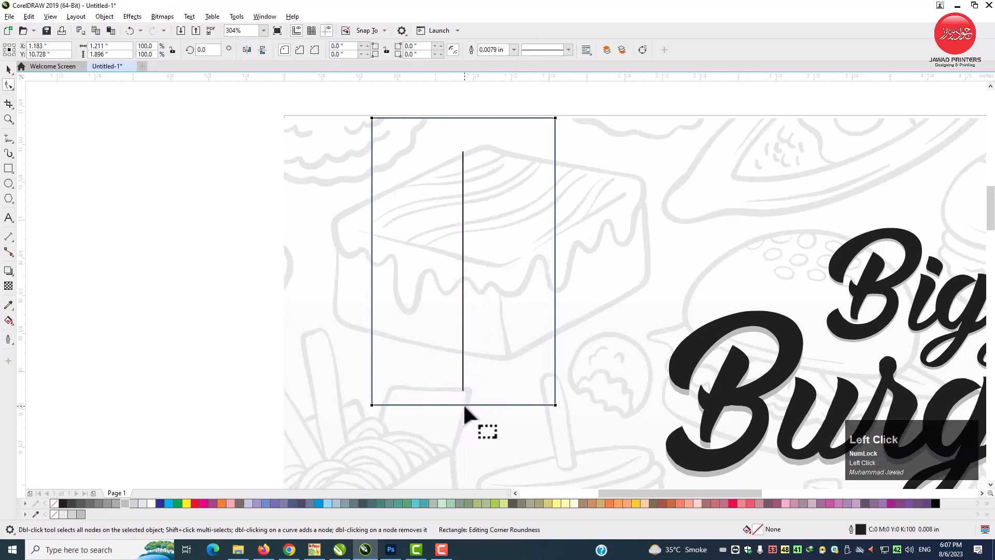
- Add a node at the middle of the rectangle's bottom edge, raise it into a V-shaped ribbon notch, and delete the guide line
double_click(463, 404)
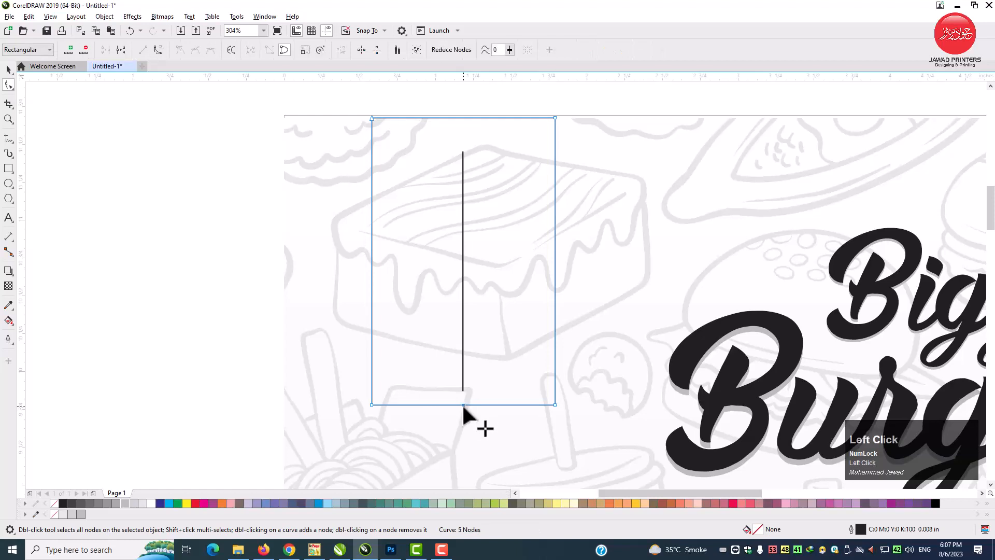
left_click_drag(463, 404, 463, 330)
left_click(8, 69)
left_click(449, 200)
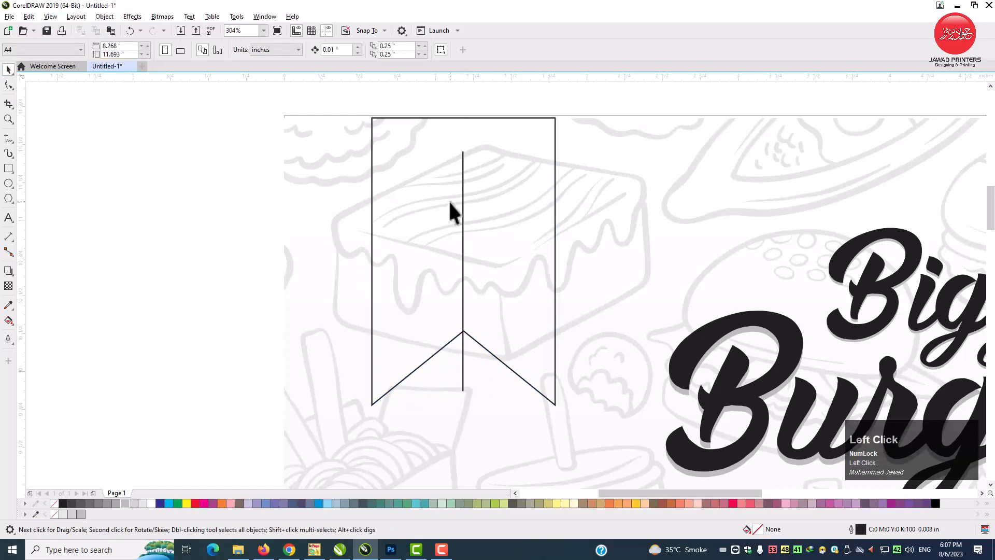
left_click(463, 197)
key("Delete")
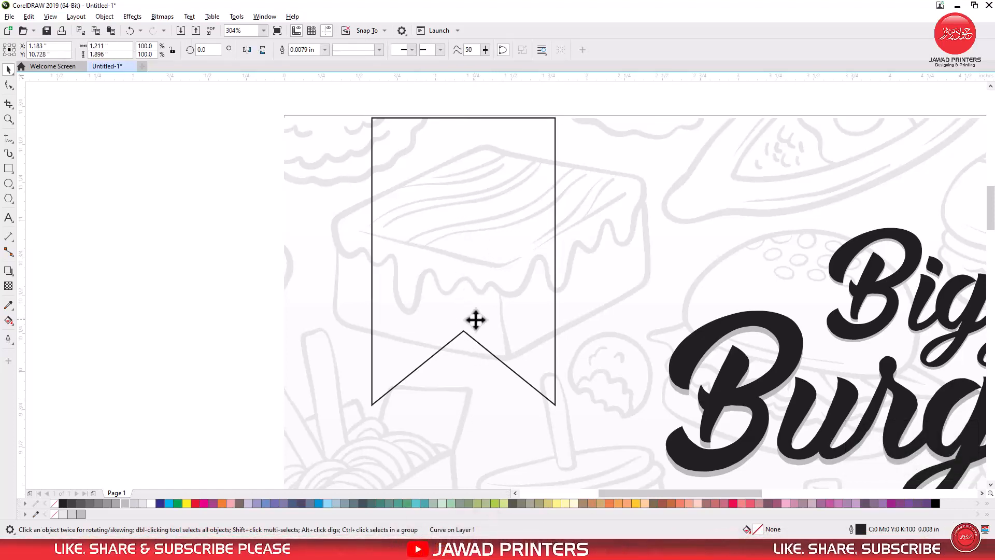
- Duplicate the ribbon shape in place, raise the copy's notch about 0.11 in, and fill the copy red
key("space")
left_click_drag(464, 333, 463, 314)
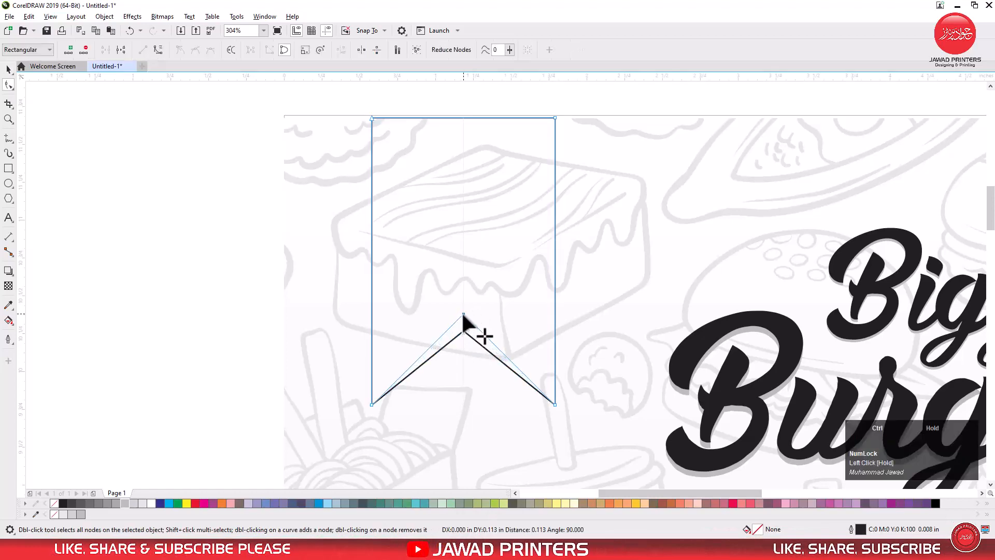
key("space")
left_click(195, 503)
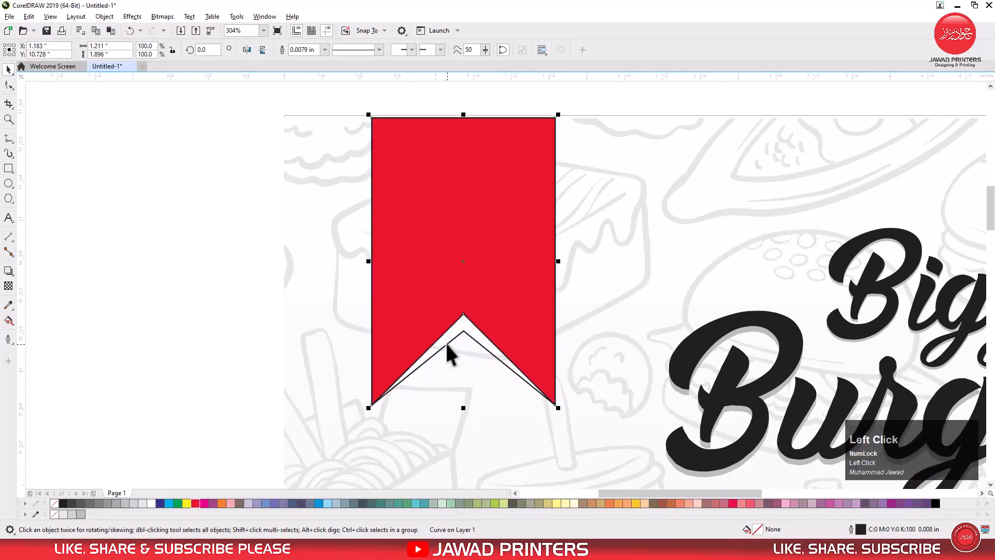
- Fill the ribbon shape behind the red one with light grey and remove the outlines of both shapes
left_click(80, 513)
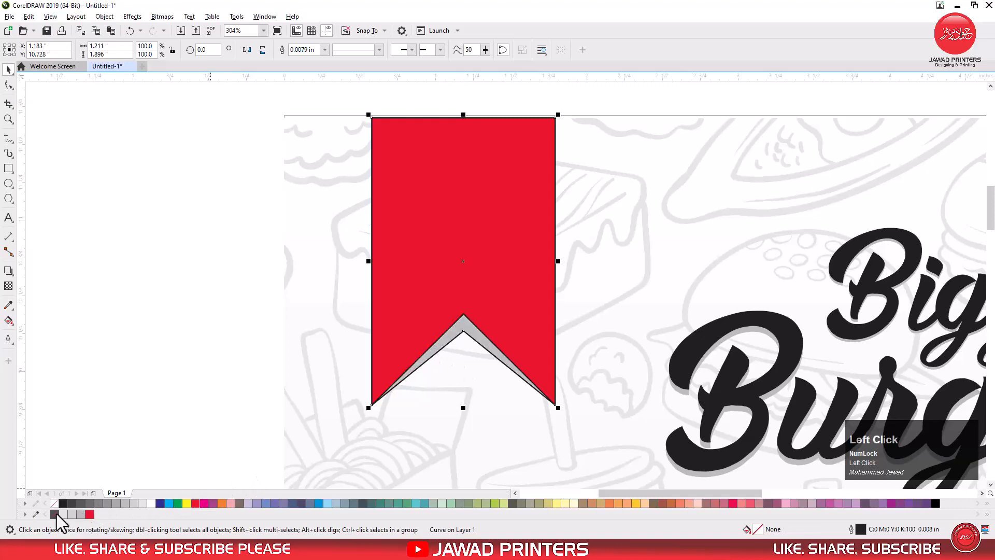
right_click(55, 513)
left_click(448, 283)
right_click(54, 513)
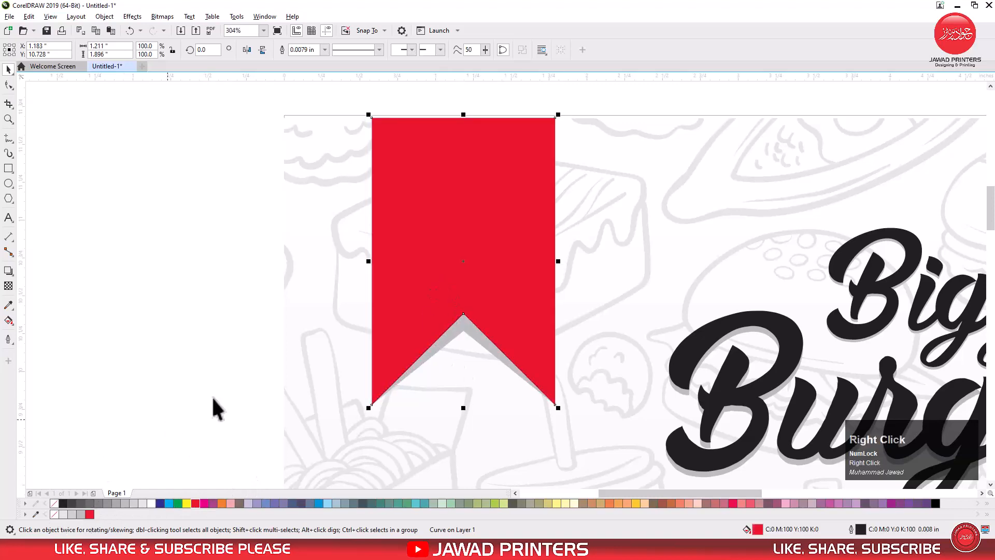
scroll(228, 383, "down", 2)
left_click(229, 383)
- Align the bottom of the chili and Spice Available group with the bottom of the red ribbon
left_click(797, 407)
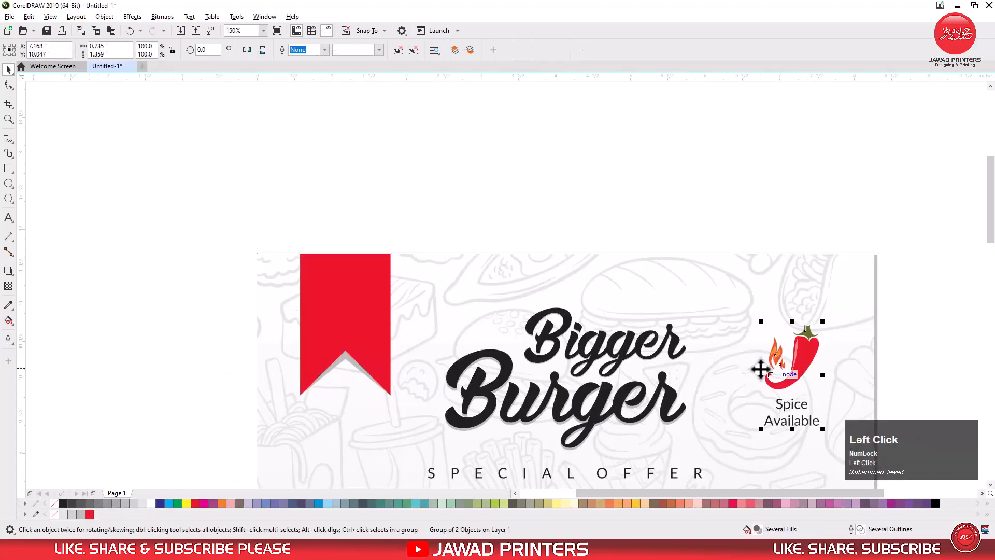
left_click(384, 385, "shift")
key("b")
left_click(384, 384, "shift")
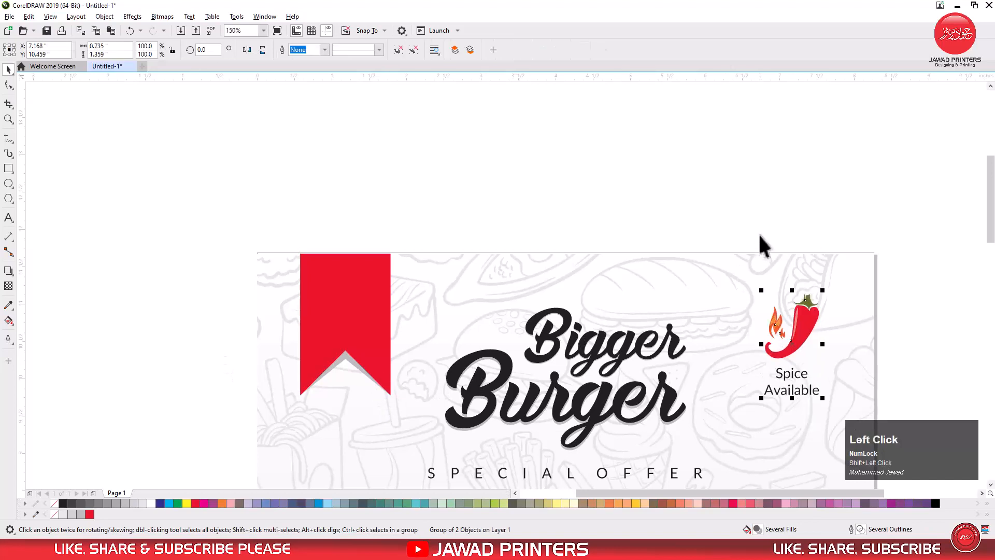
- Enlarge the Bigger Burger title together with its shadow slightly between the ribbon and the chili icon
left_click_drag(444, 451, 407, 459)
left_click_drag(690, 305, 701, 298)
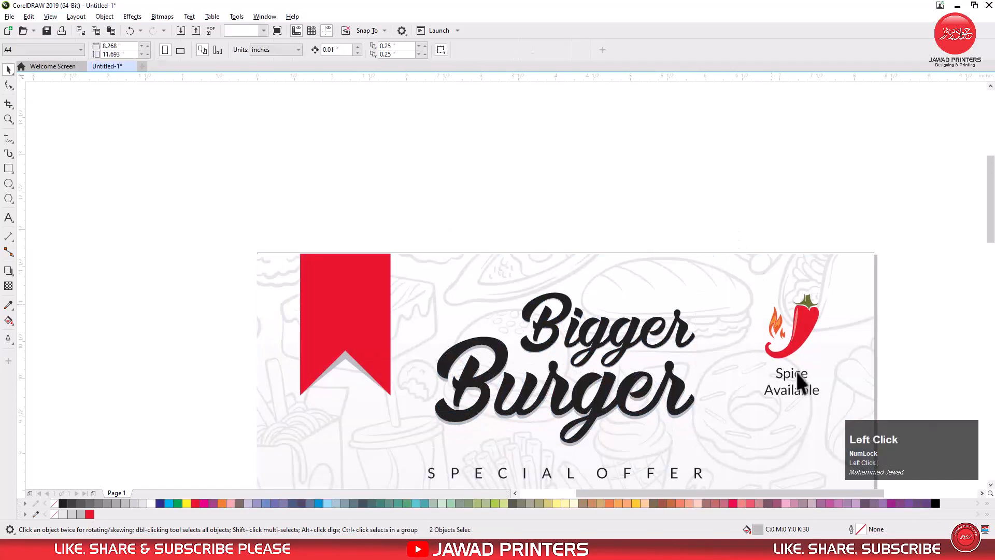
left_click(796, 375)
left_click(502, 168)
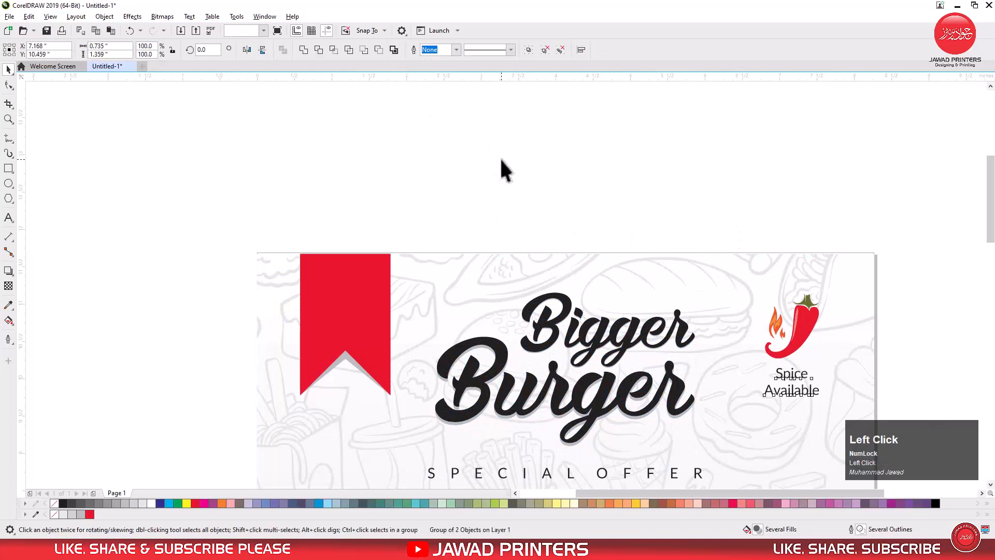
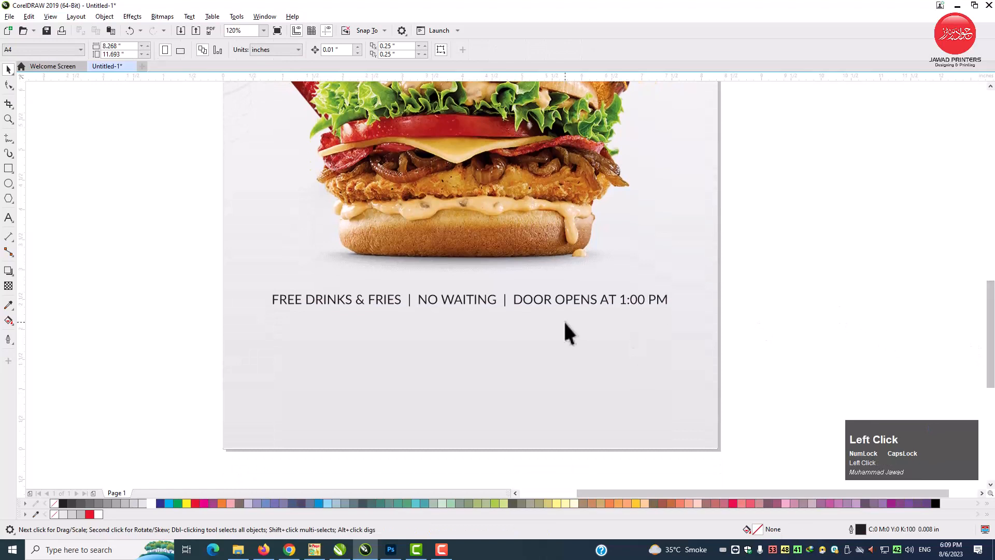
- Move the FREE DRINKS & FRIES text line straight down about 0.5 in below the burger
left_click(558, 307)
left_click_drag(989, 307, 988, 310)
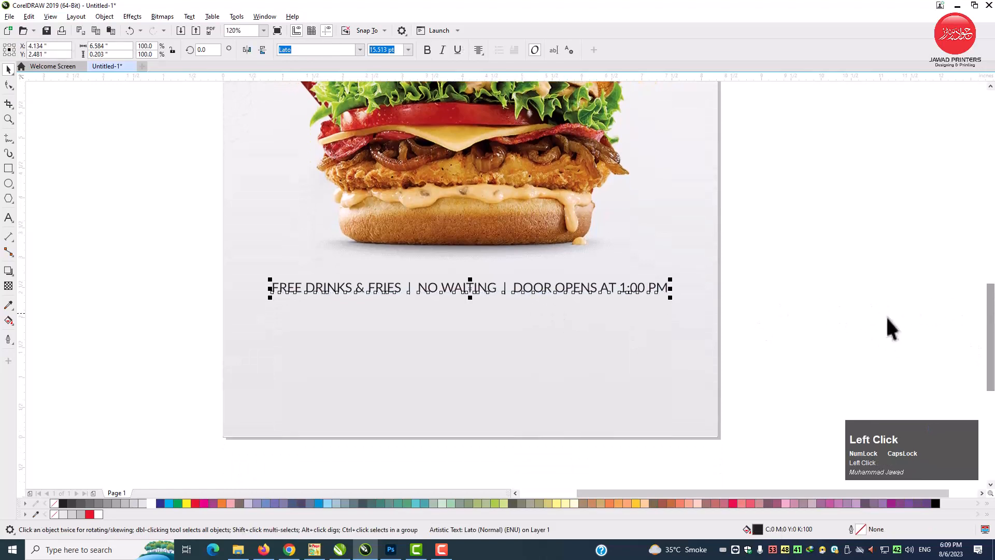
left_click(934, 302)
left_click_drag(548, 289, 546, 316)
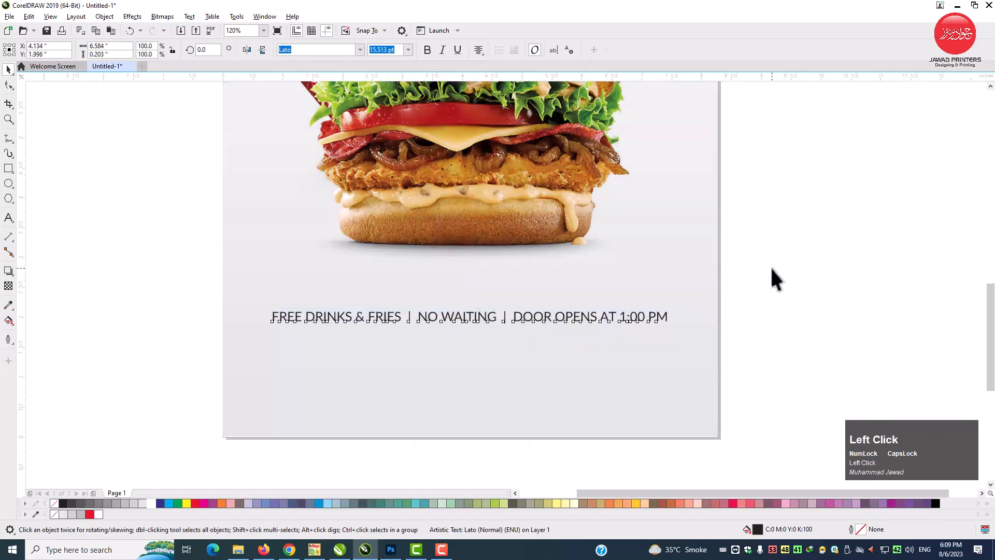
left_click(770, 266)
- Draw a circle about 1.7 in in diameter overlapping the burger's lower right edge
scroll(933, 266, "up", 2)
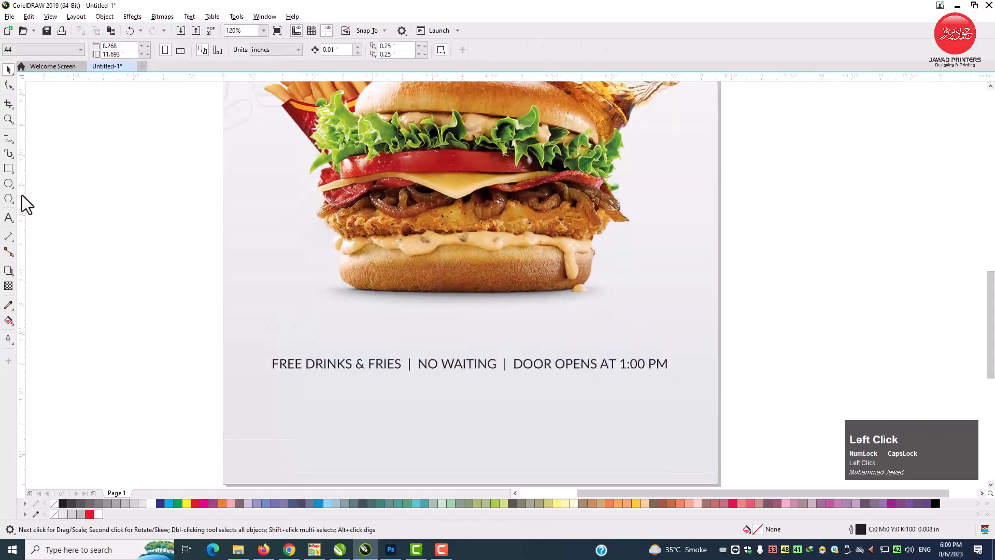
key("F7")
left_click_drag(574, 212, 658, 315)
key("space")
left_click(782, 337)
key("F2")
left_click_drag(479, 124, 830, 417)
- Duplicate the circle with the copy offset about 0.11 in straight up from the original
left_click(474, 336)
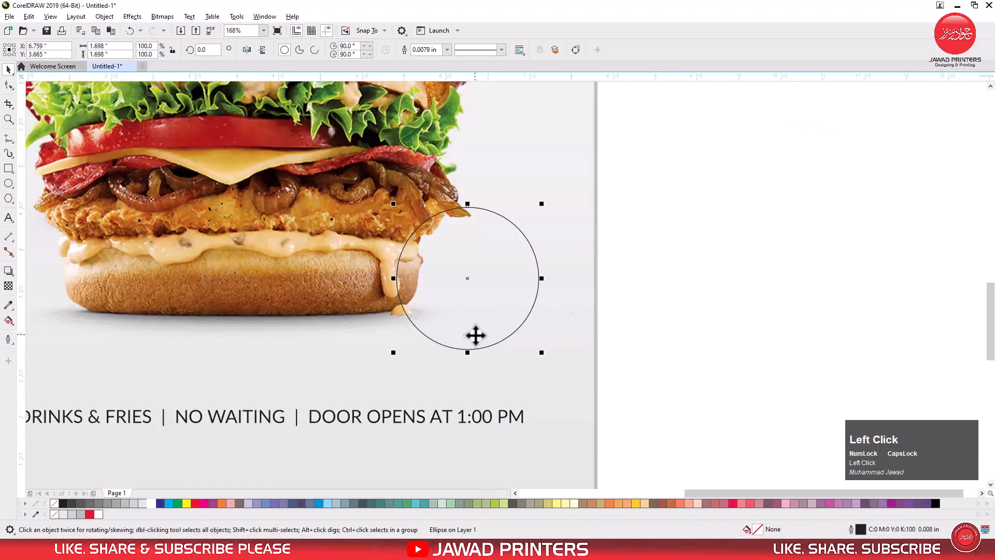
left_click_drag(476, 328, 474, 322)
right_click(474, 322)
key("F2")
left_click_drag(396, 180, 579, 362)
left_click(446, 436)
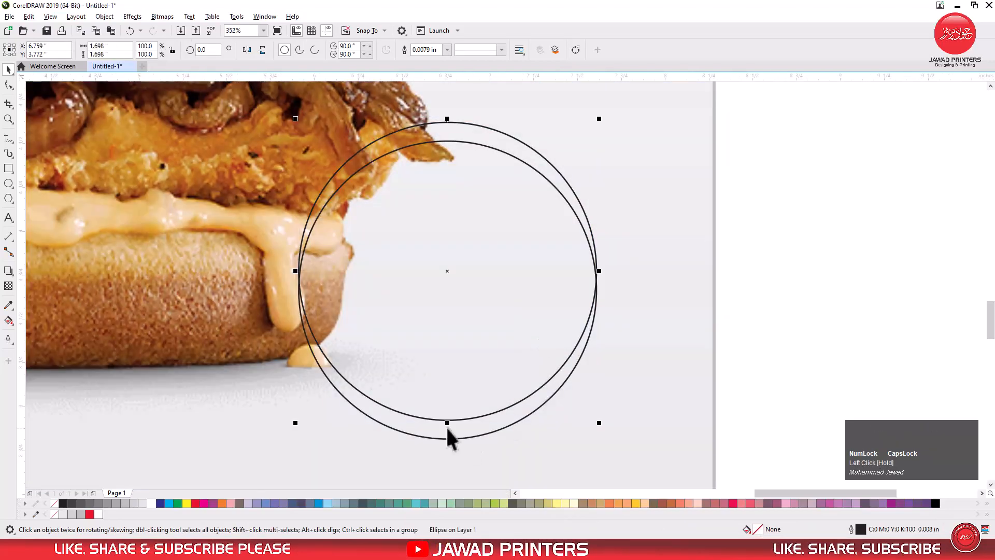
- Fill the upper circle red and the lower one 70% black, and remove the outlines of both circles
left_click(199, 504)
left_click(473, 439)
left_click(125, 503)
left_click(107, 503)
left_click(98, 504)
left_click(89, 504)
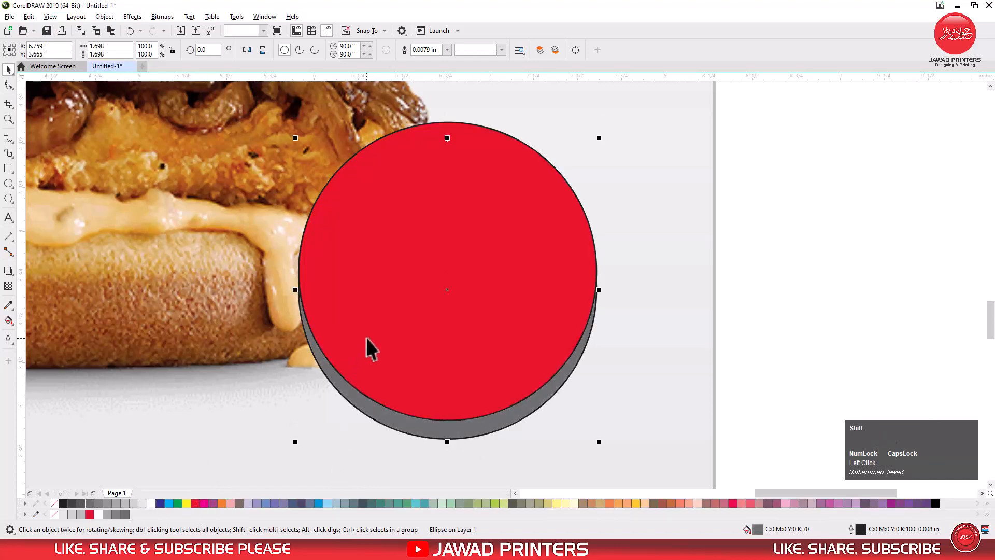
left_click(360, 345, "shift")
left_click(806, 291)
- Lower the red circle about 0.03 in to narrow the grey rim below it
left_click(411, 334)
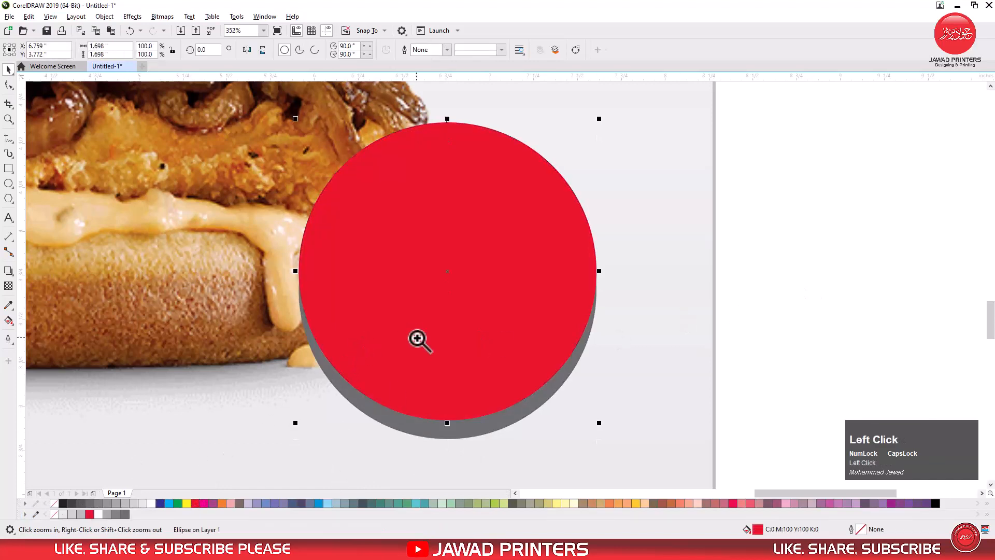
scroll(464, 260, "up", 3)
left_click_drag(464, 260, 474, 262)
scroll(469, 277, "down", 5)
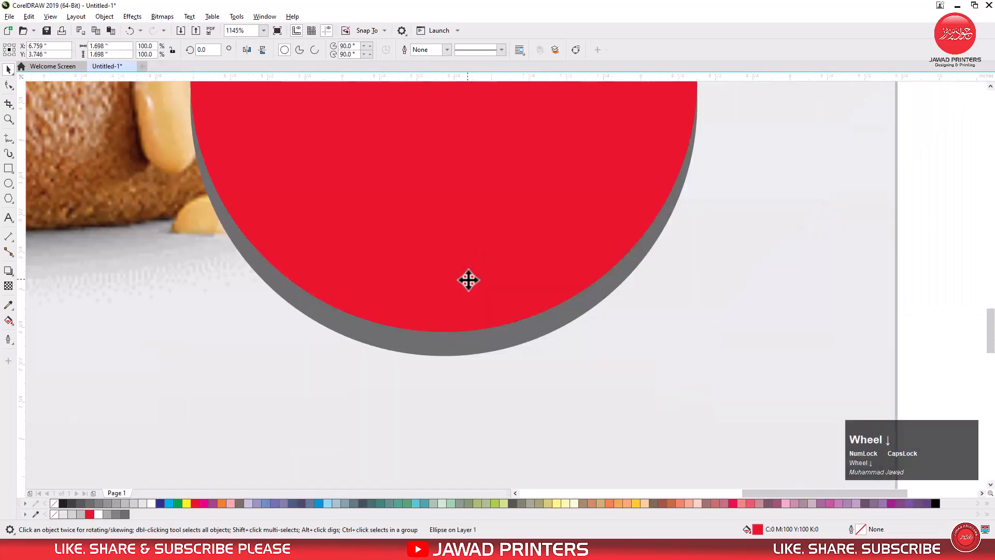
- Make a concentric smaller copy of the red circle, about 1.54 in in diameter
left_click(765, 227)
left_click_drag(392, 324, 667, 127)
left_click(466, 215)
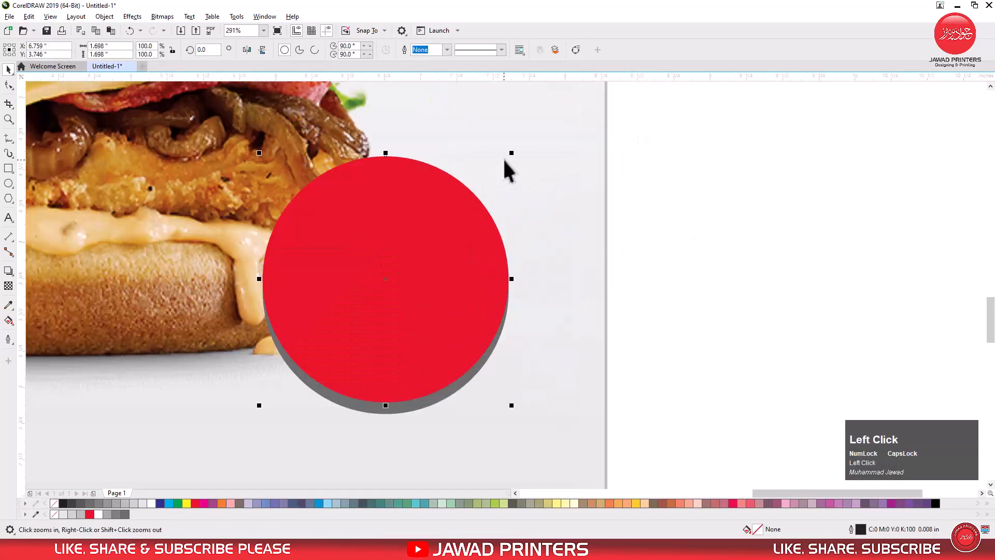
left_click_drag(512, 152, 506, 165)
right_click(506, 165, "shift")
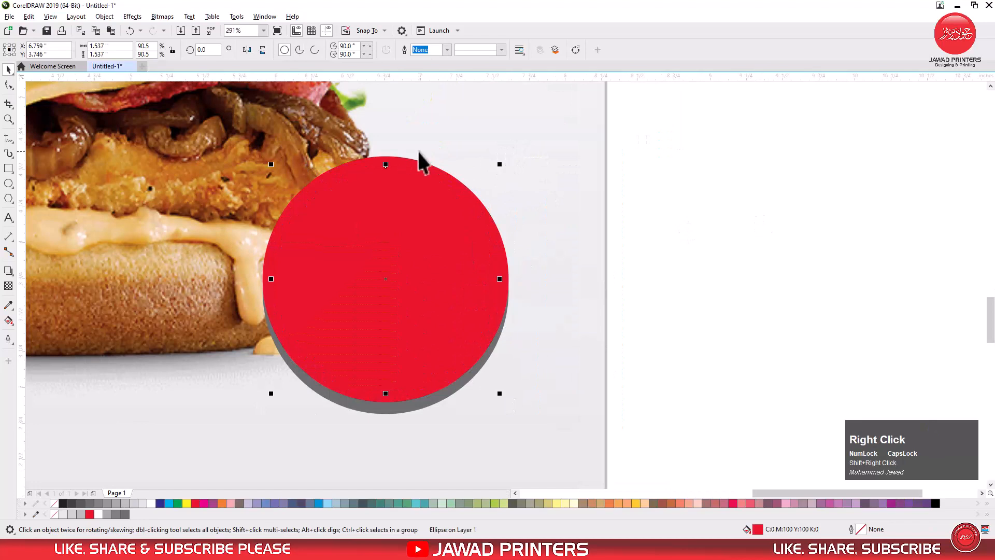
- Give the inner circle a dashed outline 0.04 in wide
right_click(63, 504)
left_click(501, 50)
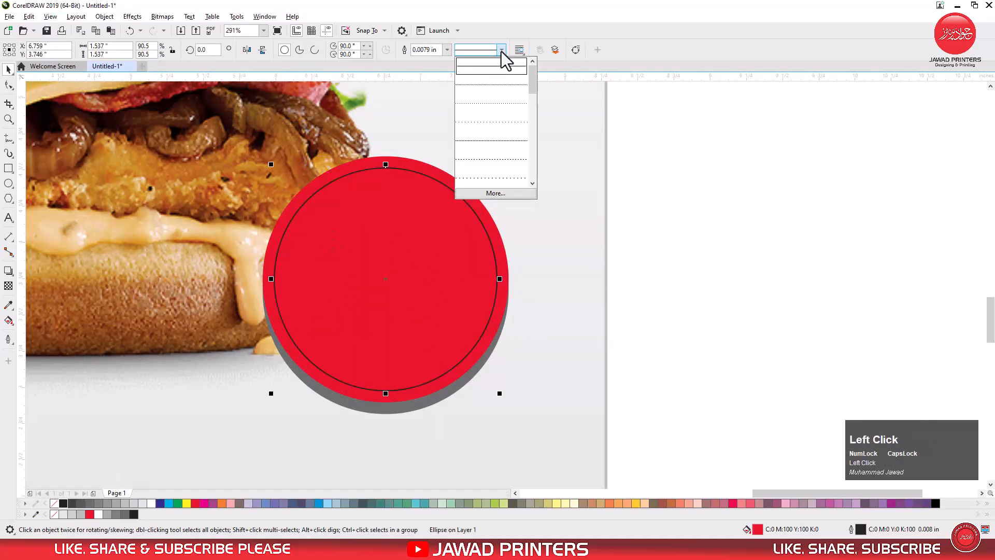
left_click(497, 141)
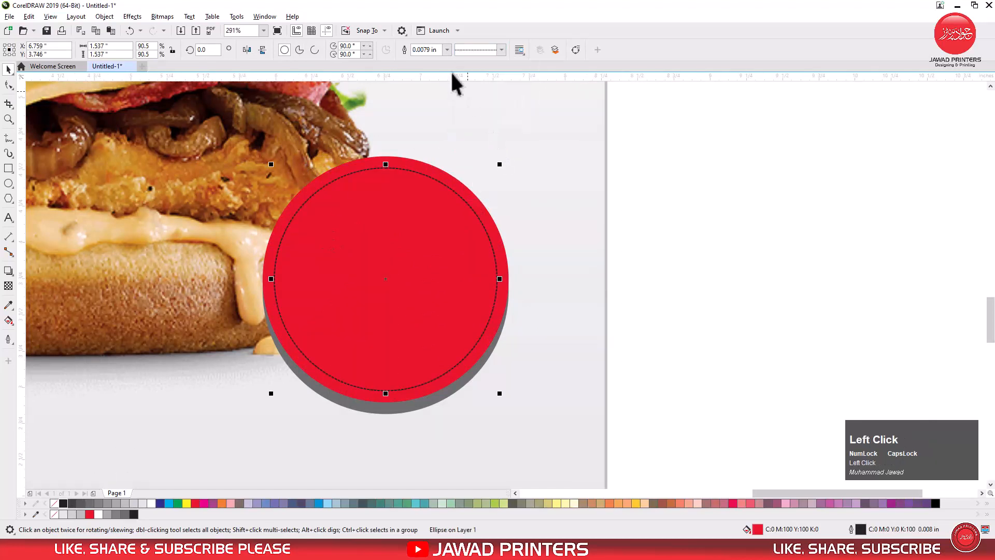
type("2")
key("Return")
left_click_drag(419, 52, 435, 52)
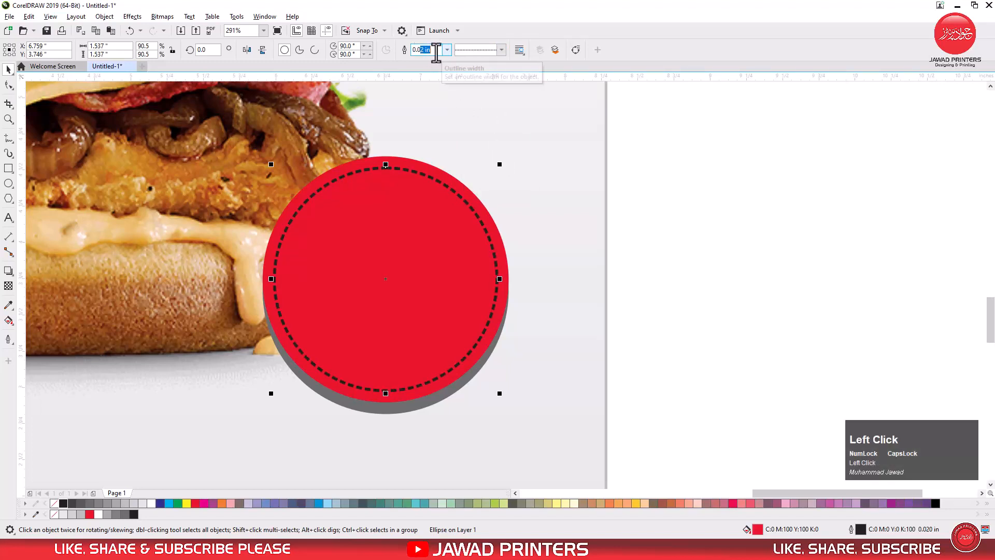
type("4")
key("Return")
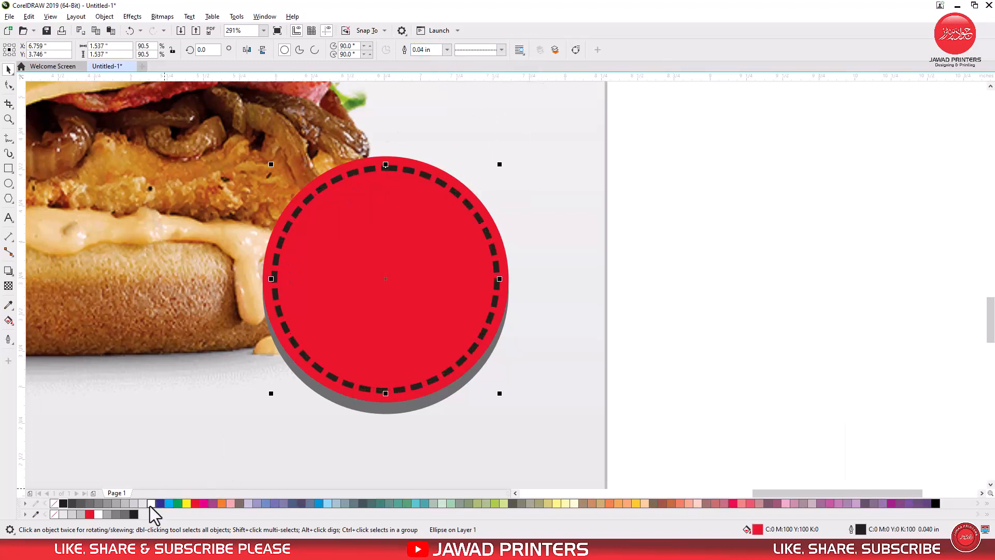
- Colour the dashed outline light red by setting it to red and mixing in a little white
right_click(151, 504)
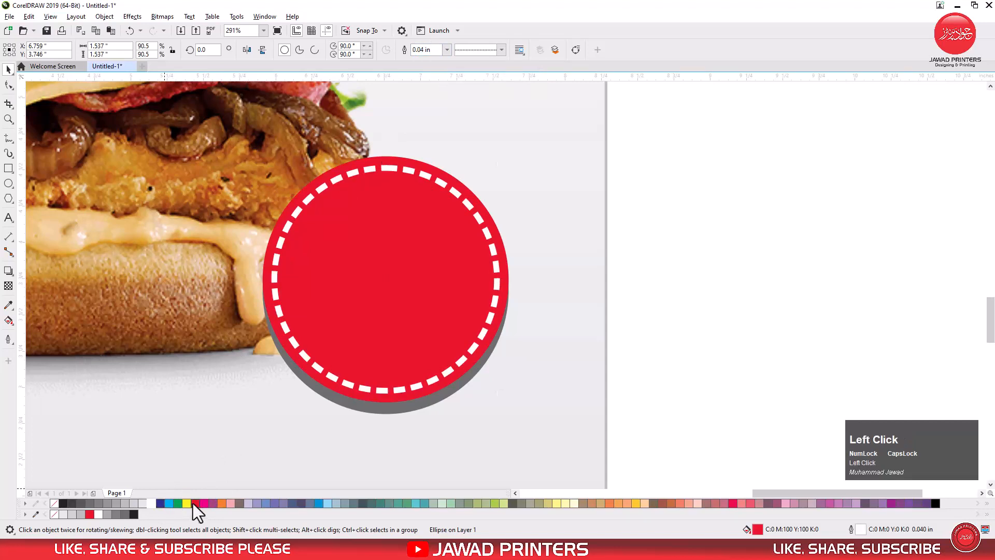
right_click(194, 503)
right_click(152, 504, "ctrl")
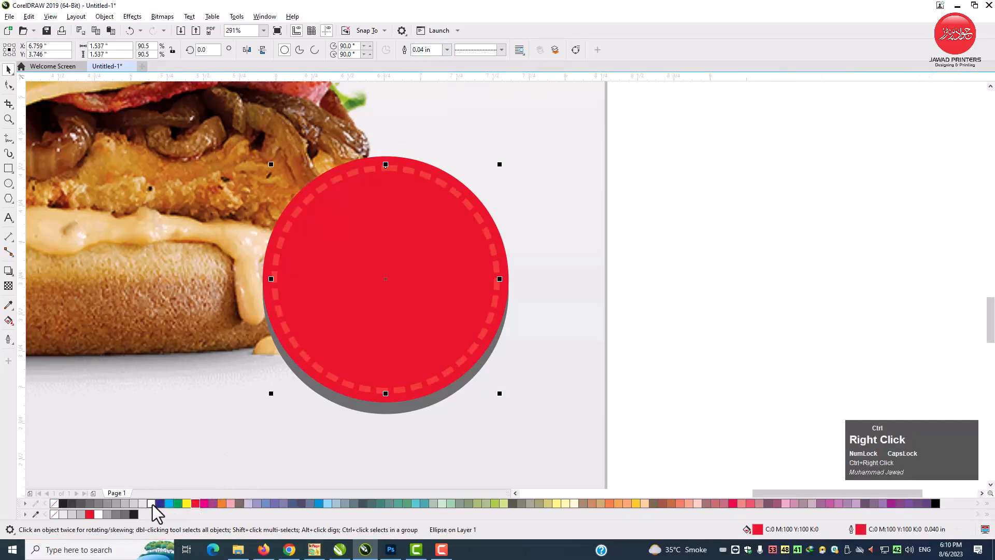
right_click(150, 503, "ctrl")
left_click(290, 446)
scroll(447, 328, "down", 2)
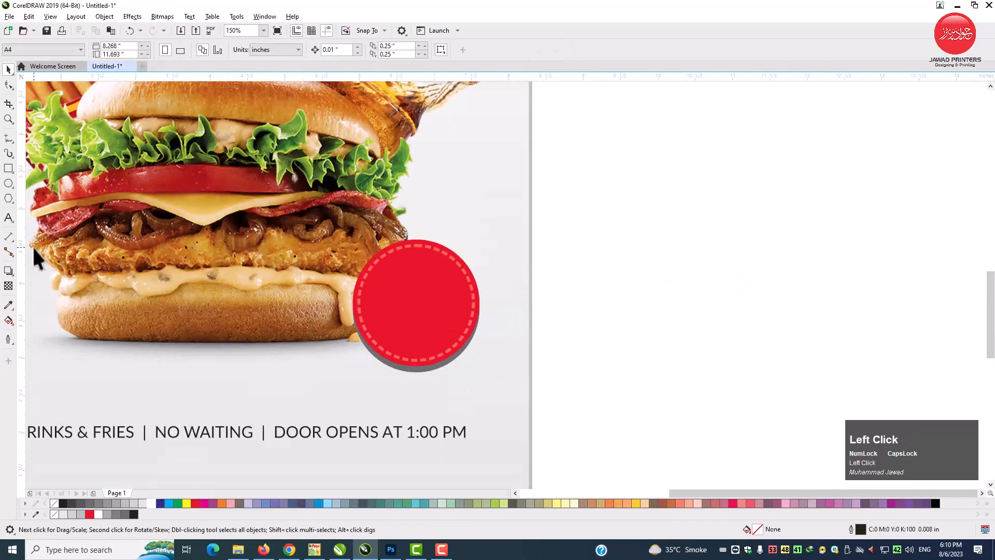
- Add the text "$9.99", move it onto the upper half of the badge and enlarge it to about 1.05 in wide
left_click(9, 218)
left_click(618, 319)
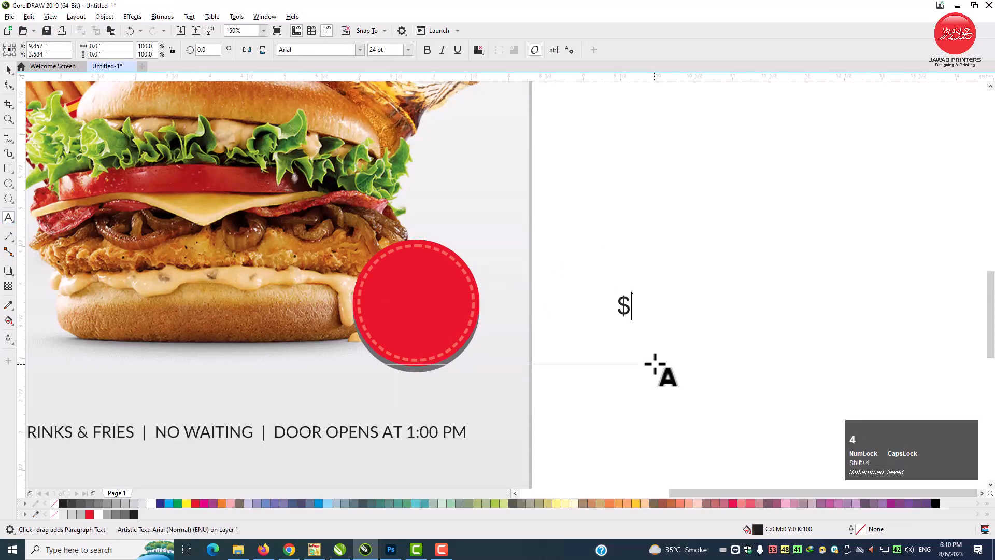
type("$9.99")
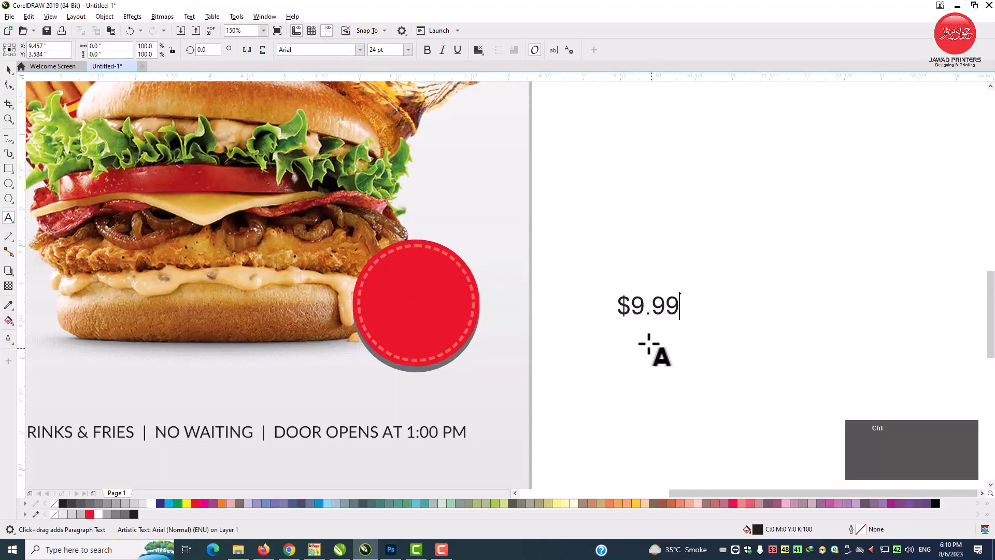
key("ctrl+space")
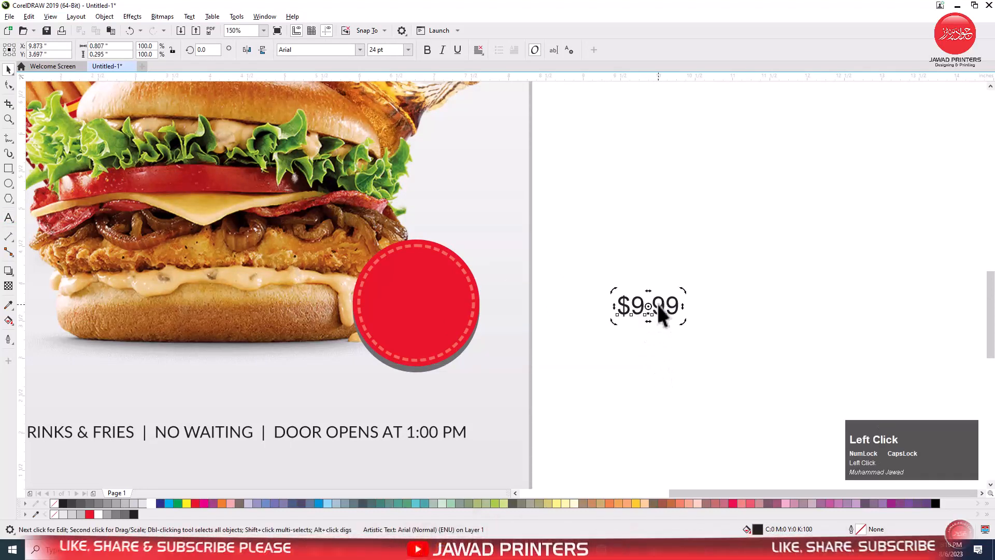
left_click_drag(661, 317, 423, 294)
key("z")
left_click(479, 333)
left_click_drag(498, 296, 514, 307)
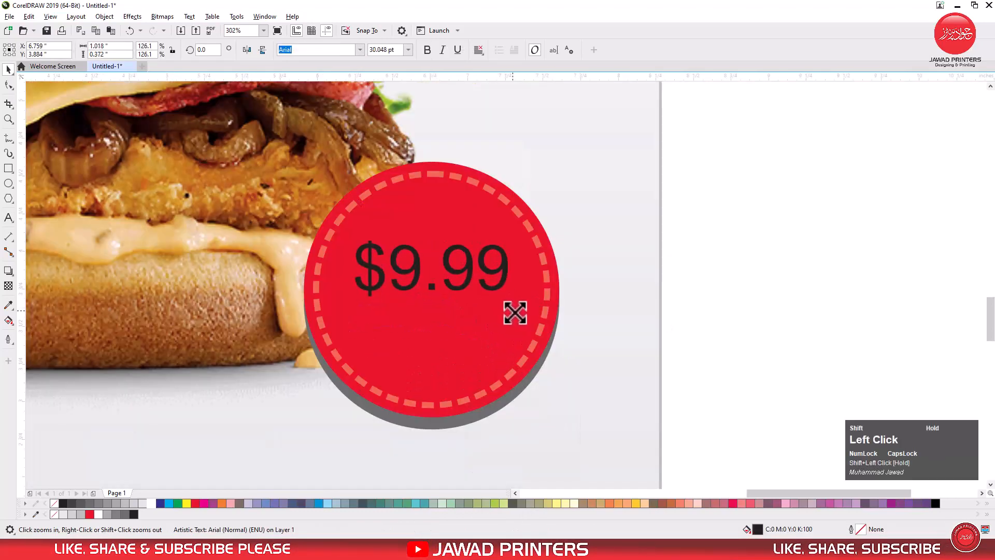
left_click(480, 344, "shift")
- Set the font size of the "99" after the decimal point to 14 pt
double_click(444, 278)
left_click_drag(441, 278, 531, 283)
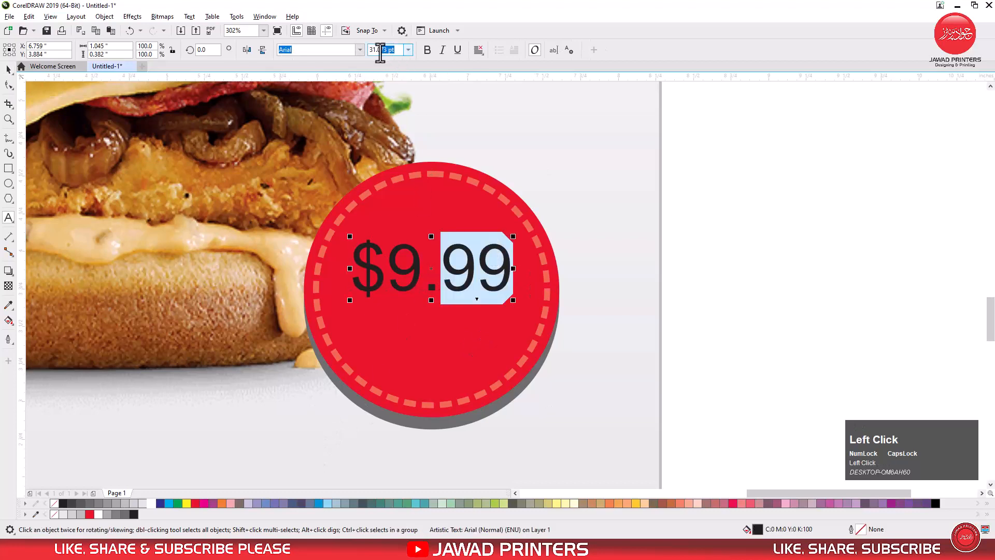
type("14")
key("Return")
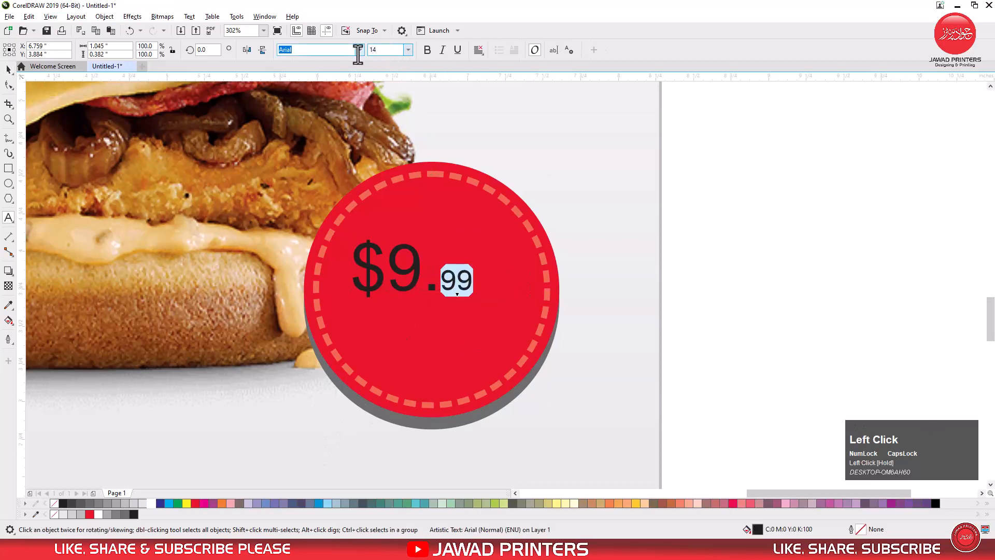
- Centre the price horizontally on the badge, enlarge it to about 41.7 pt and make it bold and white
left_click(473, 233, "shift")
key("c")
left_click(478, 323, "shift")
left_click(400, 47)
left_click(427, 50)
left_click_drag(433, 250, 437, 268)
left_click(152, 503)
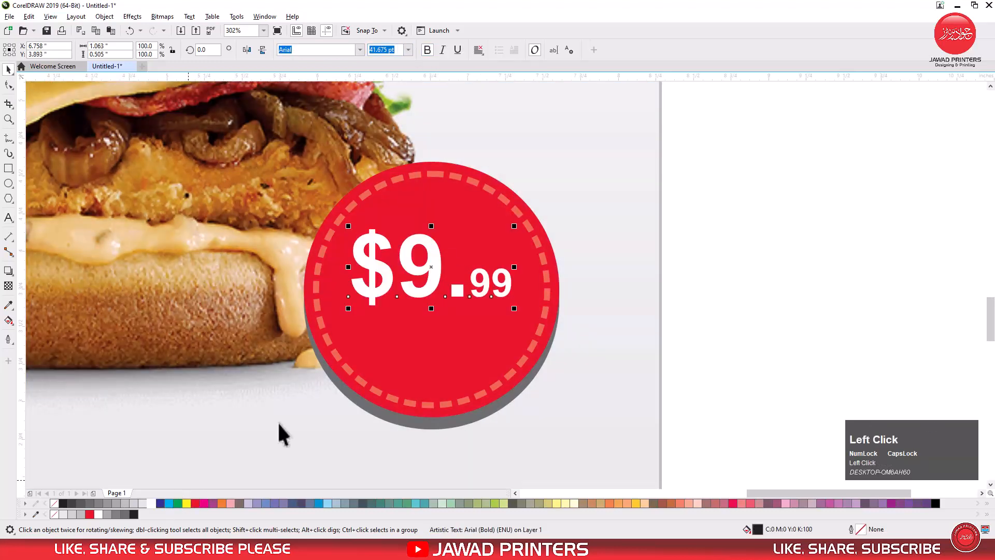
- Resize the price text to about 1.12 in wide and centre it horizontally on the badge
left_click_drag(515, 310, 491, 298)
left_click(505, 333, "shift")
key("c")
left_click(504, 332, "shift")
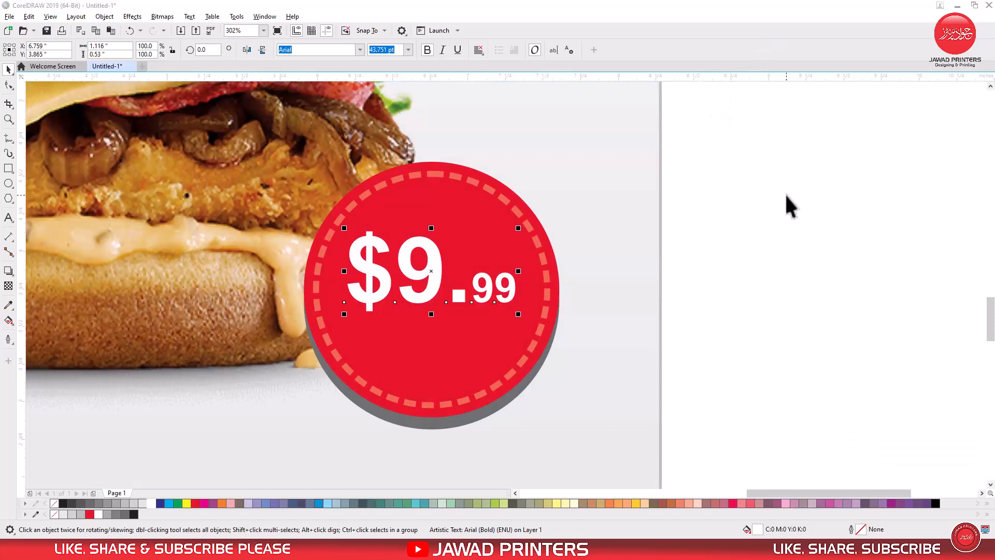
- Duplicate the price directly below the original and shrink the copy to about 0.79 in wide
left_click(460, 276)
left_click(438, 272, "ctrl")
left_click_drag(438, 272, 433, 333)
right_click(433, 332, "ctrl")
left_click_drag(518, 375, 495, 369)
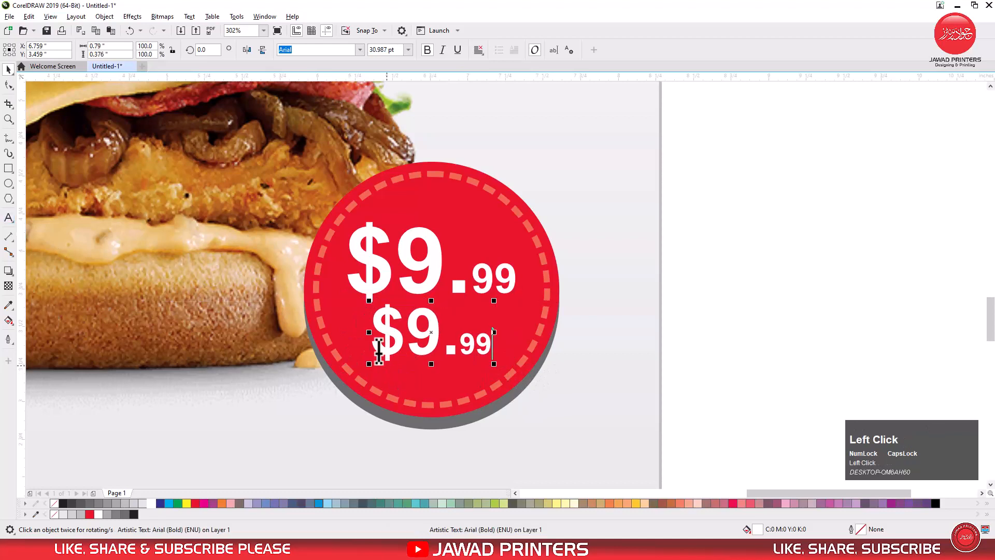
- Replace the lower price copy with "ONLY", match its width to the price above and adjust the spacing between both lines
left_click_drag(378, 344, 505, 357)
type("ONLY")
key("ctrl+space")
left_click(511, 369, "shift")
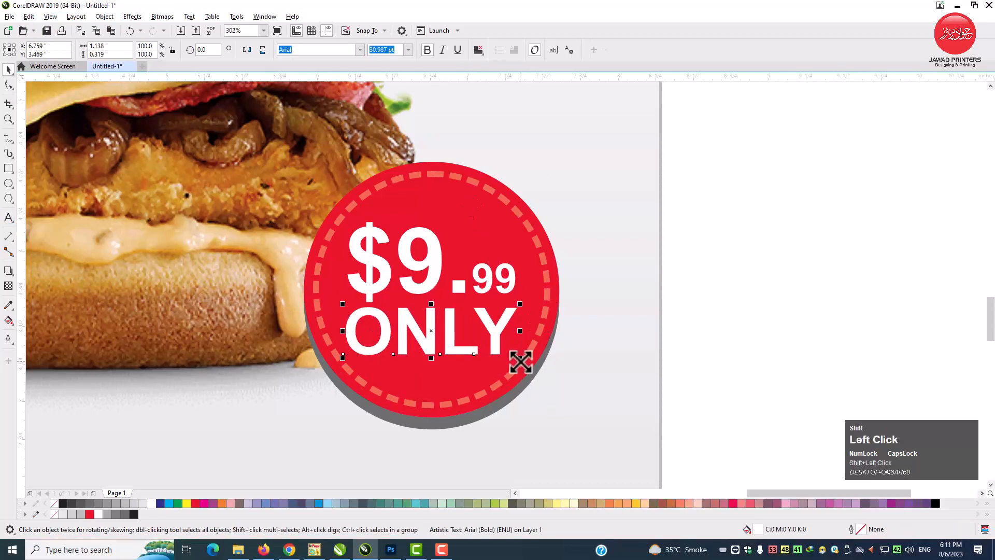
left_click(479, 285)
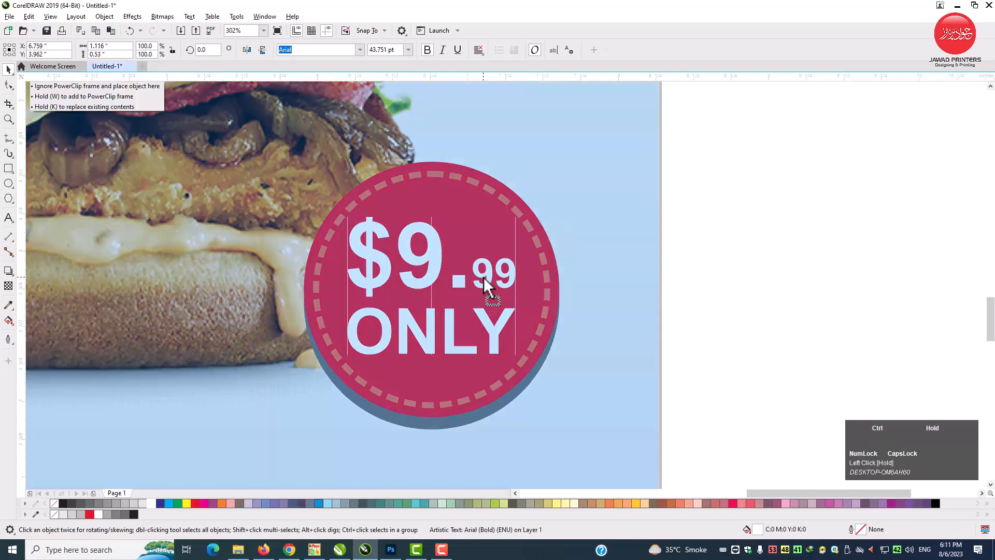
left_click(664, 289)
scroll(659, 304, "down", 2)
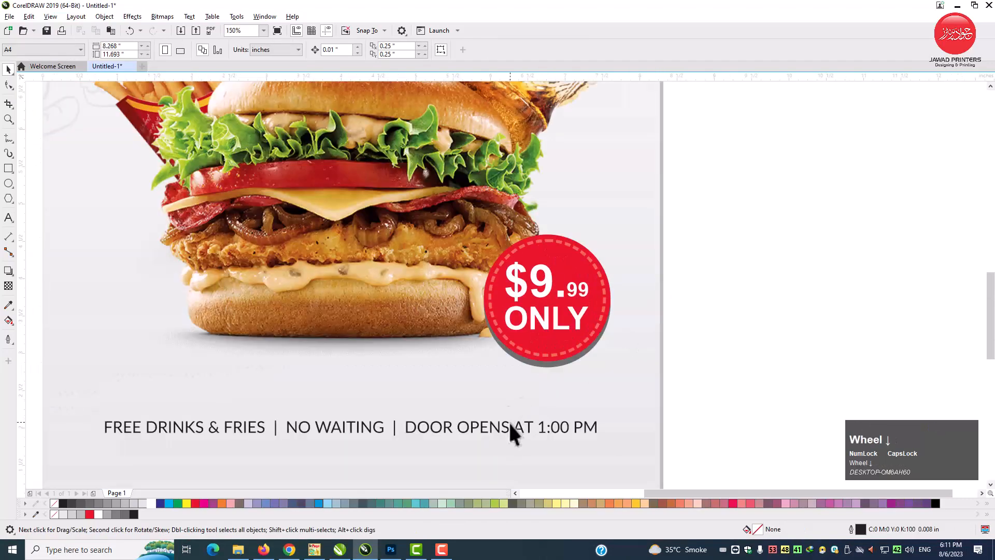
- Move the info line slightly up towards the burger
left_click(510, 430)
left_click_drag(518, 435, 522, 412)
left_click_drag(991, 301, 816, 305)
left_click(809, 306)
scroll(629, 334, "down", 2)
key("F2")
left_click_drag(319, 120, 676, 406)
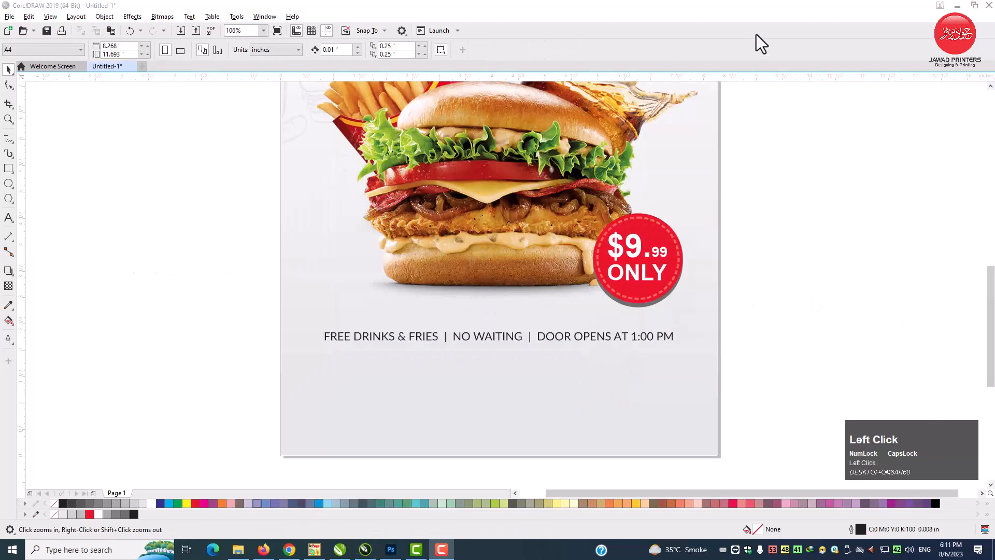
- Import the QR code image, scale it to about 1.17 in square and place it below the info line, aligned with its right end
left_click(239, 550)
left_click(682, 94)
left_click_drag(656, 123, 804, 267)
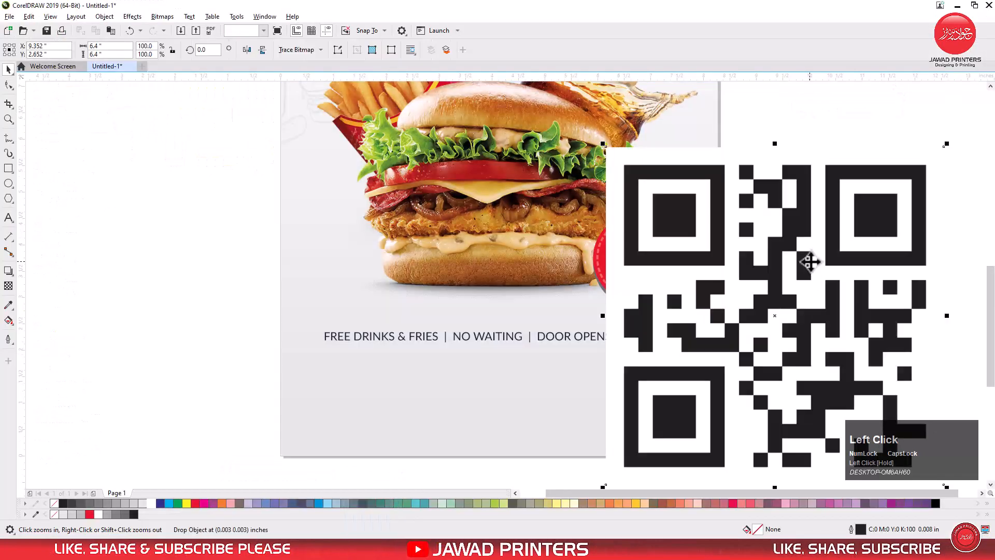
left_click_drag(948, 154, 829, 264)
left_click_drag(784, 292, 658, 392)
left_click_drag(689, 359, 658, 397)
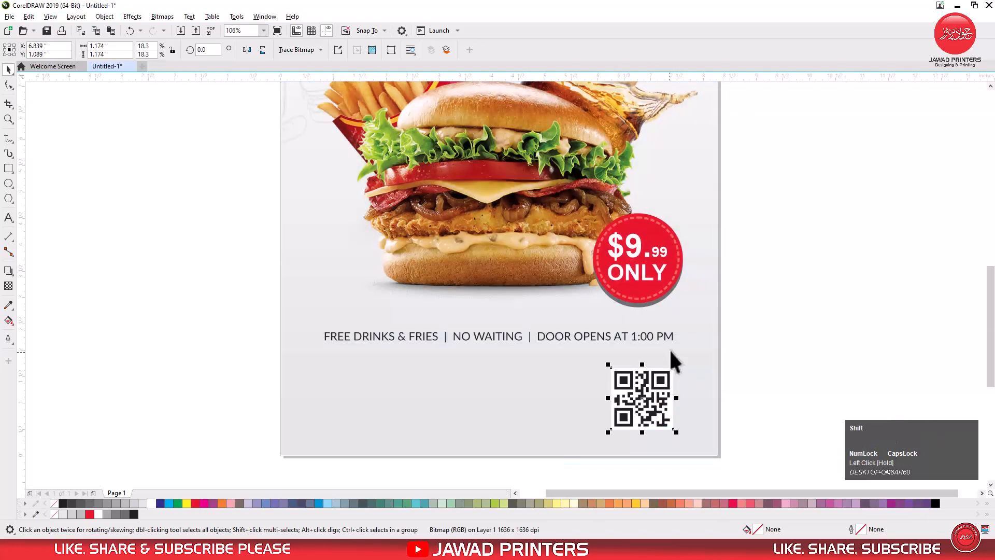
left_click(670, 336, "shift")
left_click(290, 339)
- Draw a rectangle about 2.55 by 1.09 in at the page's left edge, level with the QR code
key("z")
left_click_drag(236, 224, 791, 475)
left_click(8, 169)
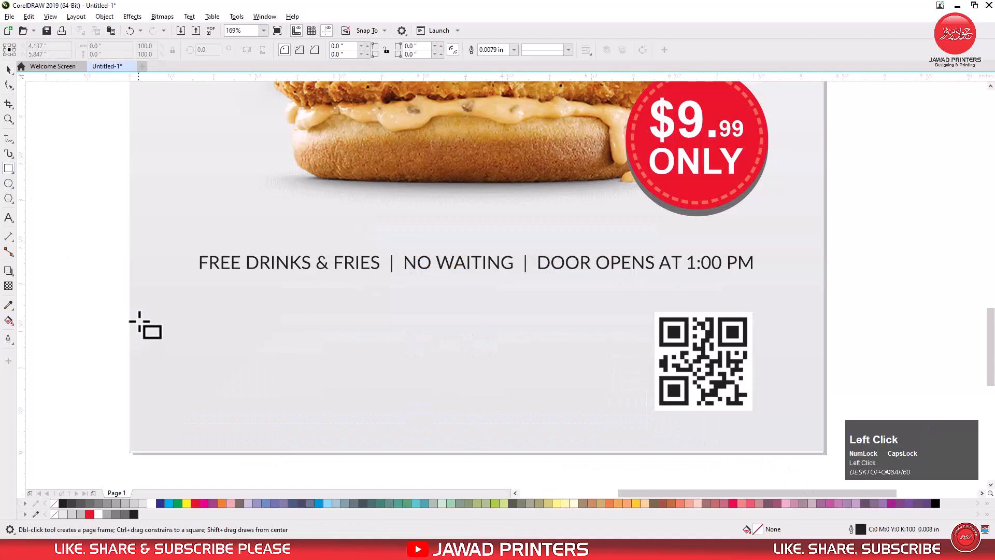
left_click_drag(129, 319, 344, 407)
key("space")
left_click(455, 376, "shift")
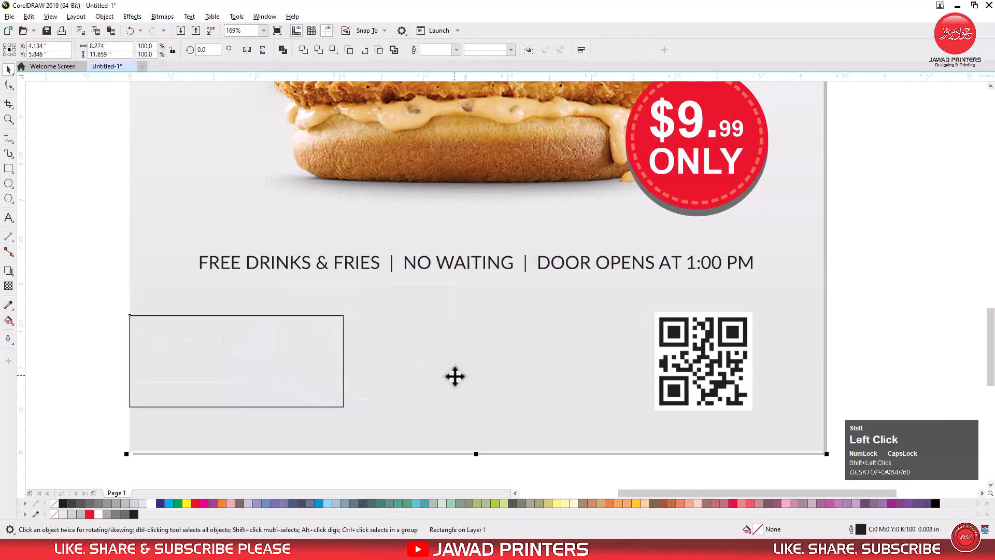
left_click(455, 376, "shift")
- Round the rectangle's two right corners to a 0.175 in radius, then fill it red without an outline
left_click(9, 85)
left_click_drag(340, 315, 325, 316)
left_click_drag(335, 406, 322, 397)
left_click(8, 71)
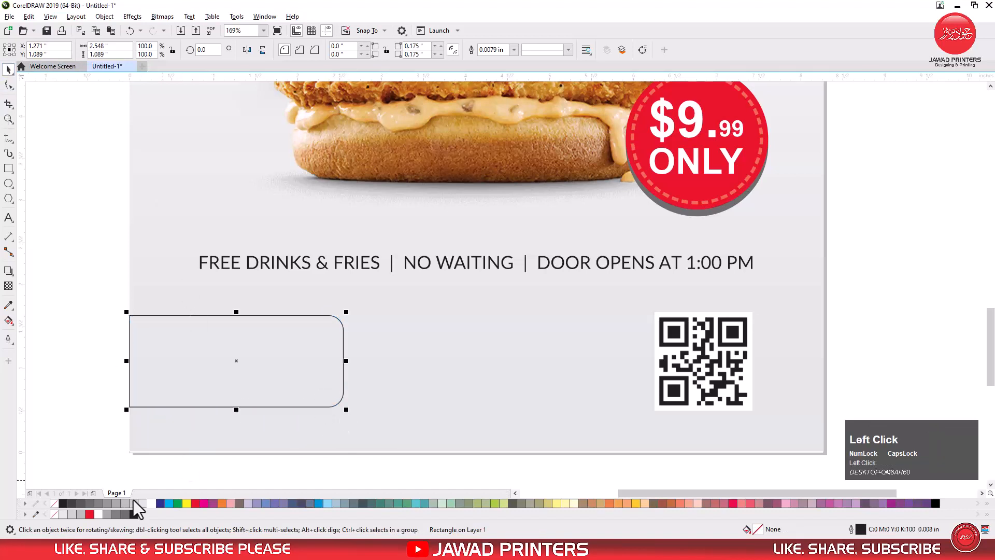
left_click(90, 513)
right_click(53, 514)
- Duplicate the red tab slightly narrower from its right side and fill the wider original behind it grey
left_click_drag(348, 363, 342, 362)
right_click(343, 361)
left_click(341, 354)
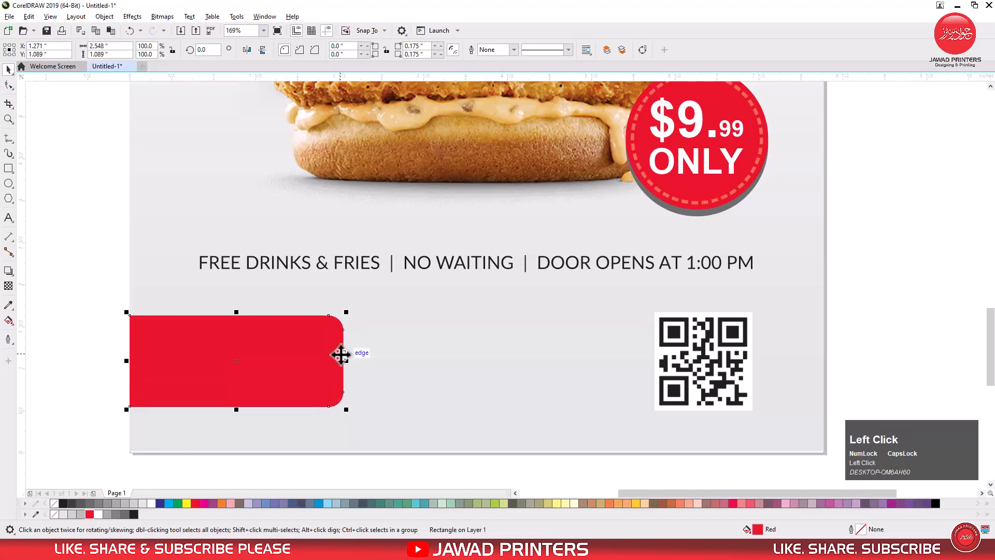
left_click(107, 515)
left_click(86, 433)
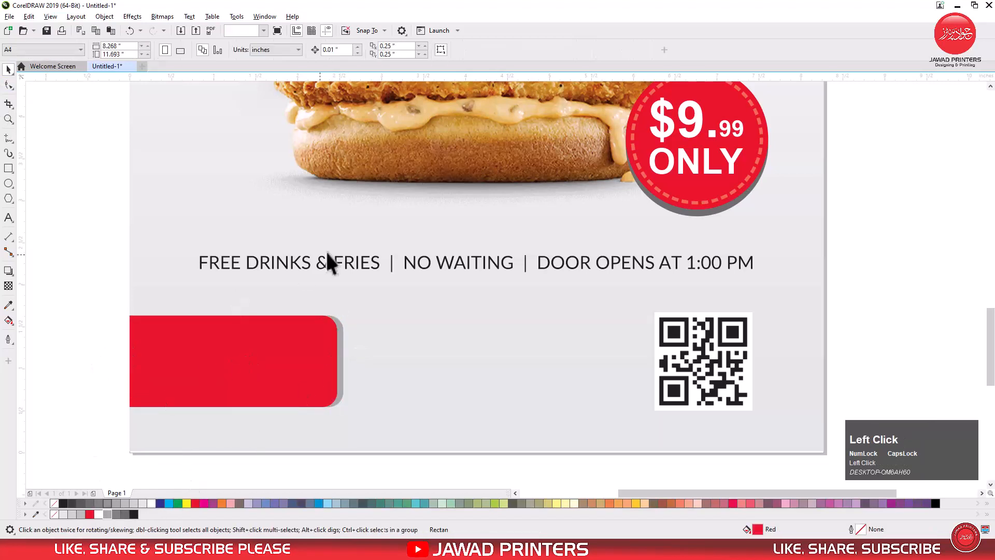
- Copy the info line, change the copy's text to "ORDER NOW" and place it on the upper part of the red tab
left_click_drag(336, 268, 294, 348)
right_click(293, 349)
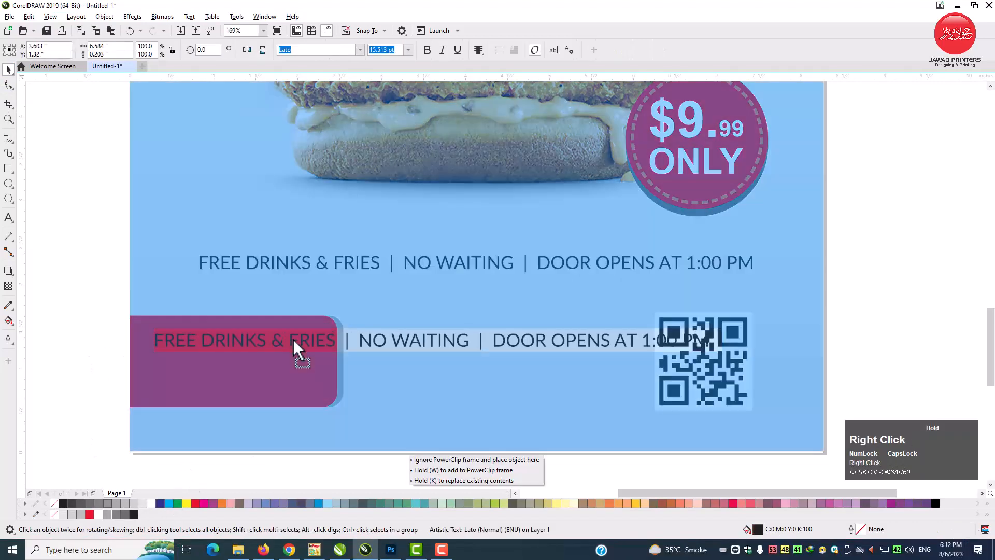
left_click(8, 218)
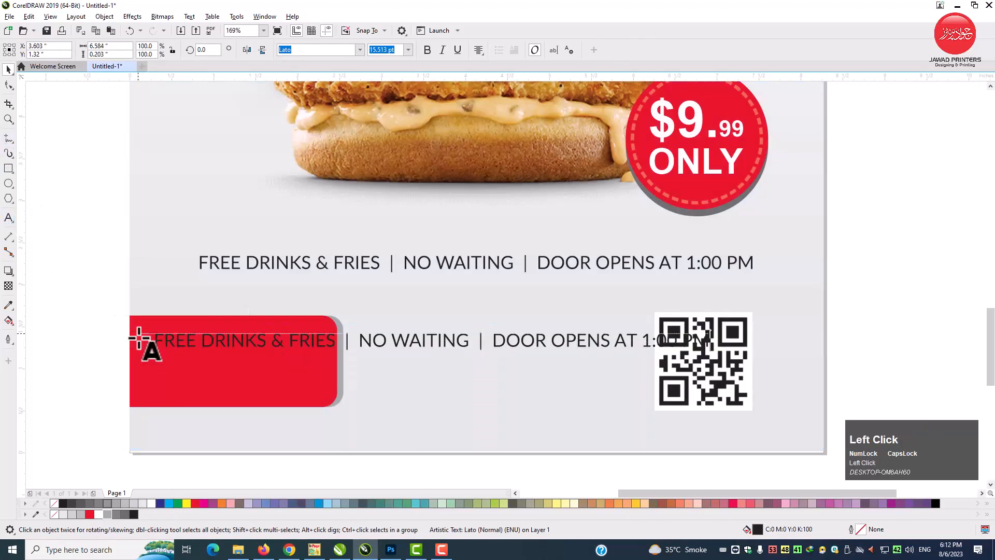
left_click_drag(154, 341, 752, 356)
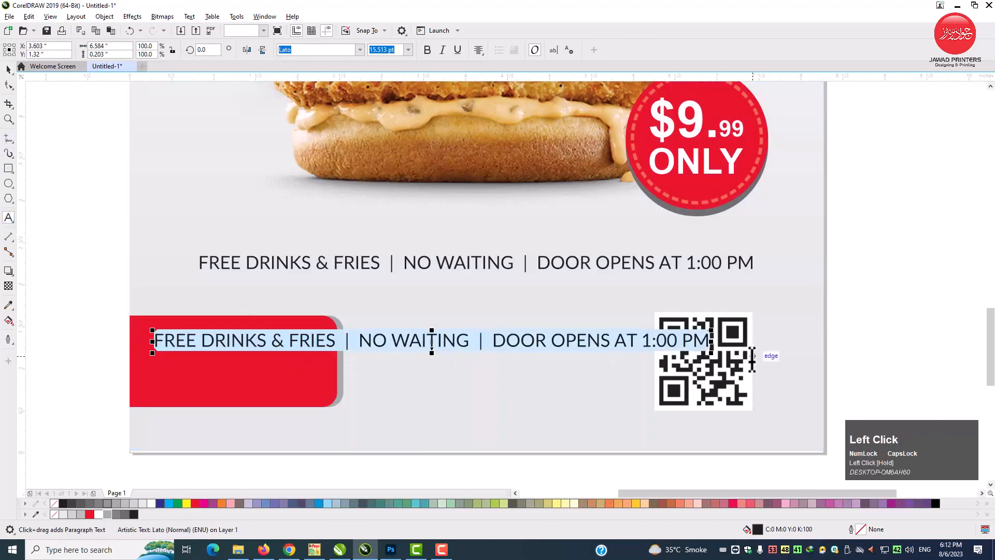
type("ORDER")
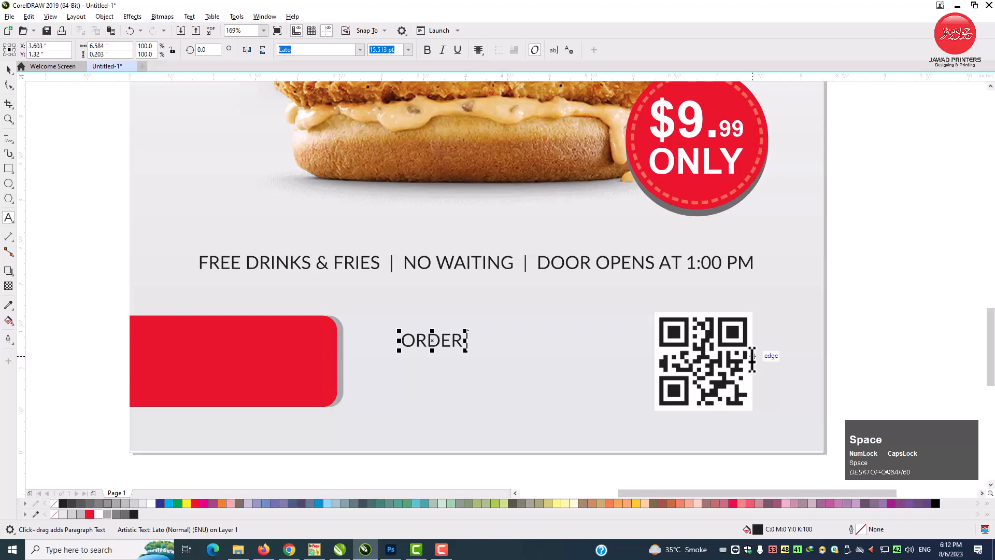
type(" NOW")
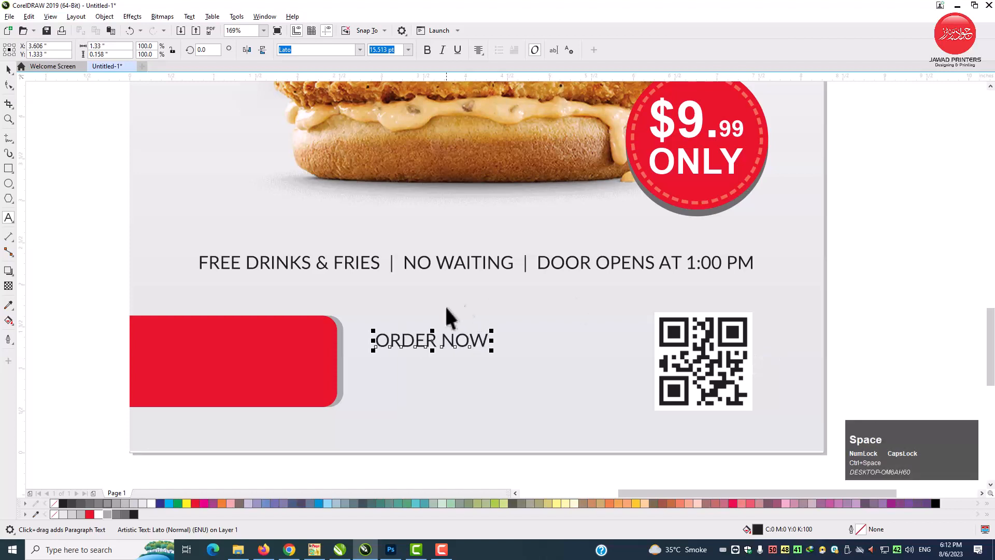
key("ctrl+space")
left_click_drag(440, 342, 223, 347)
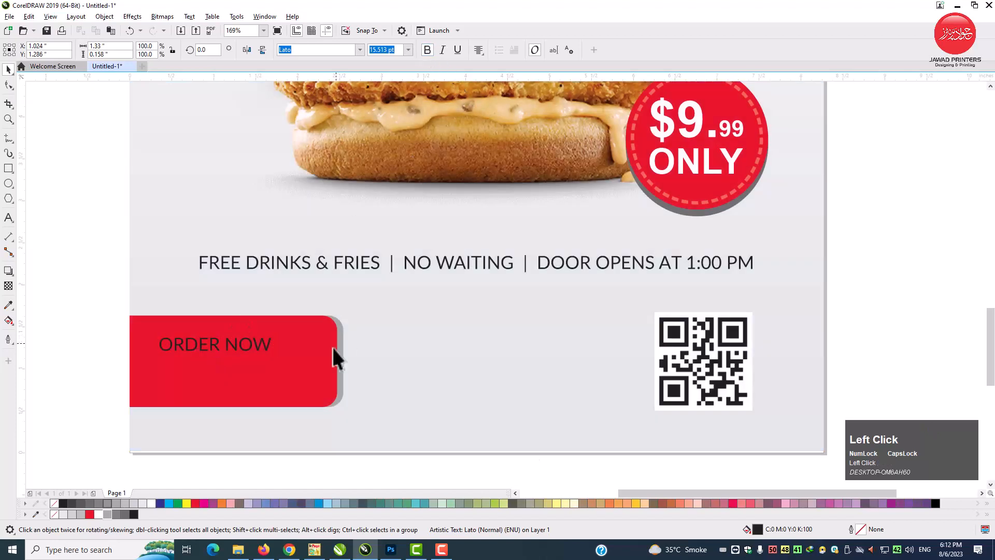
- Enlarge "ORDER NOW" to about 21.7 pt in bold white and add a matching copy beneath it containing the phone number
left_click_drag(284, 357, 322, 372)
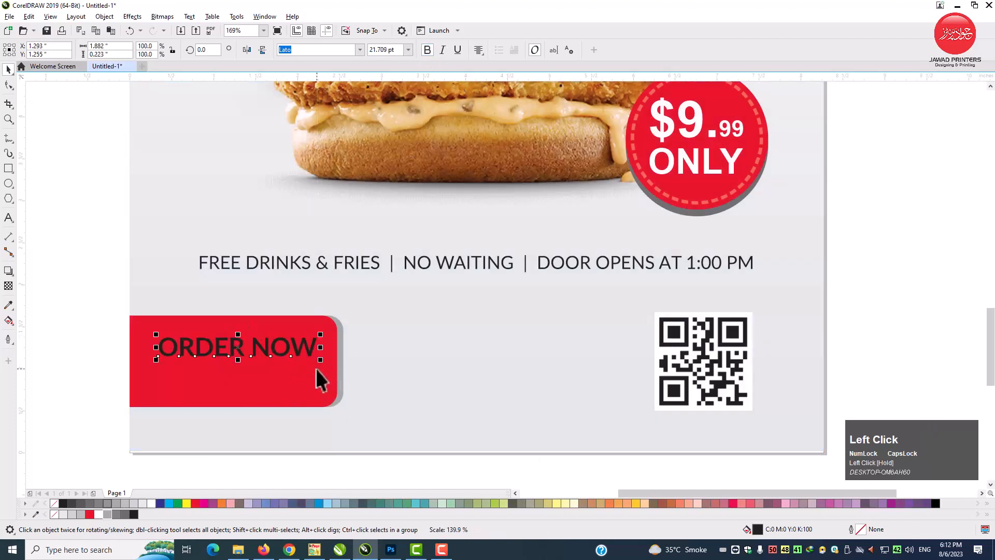
left_click_drag(271, 349, 273, 378)
right_click(273, 377)
key("ctrl+space")
key("shift+Page_Up")
type("123-456-789")
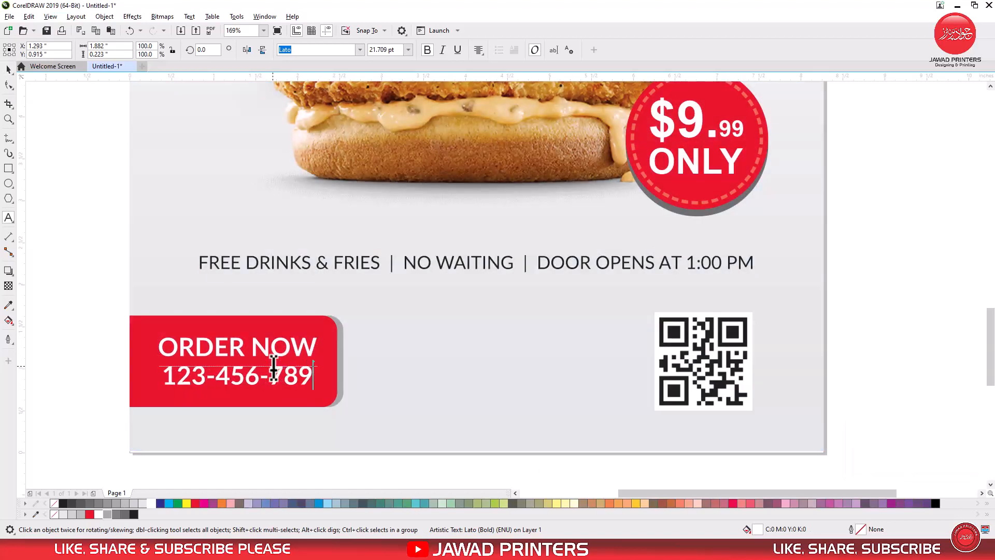
key("ctrl+space")
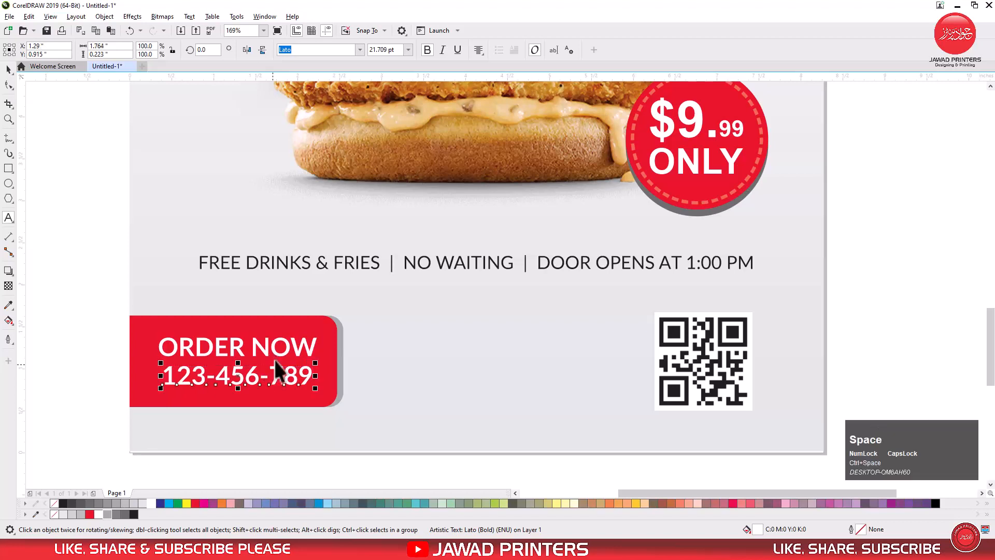
- Centre the phone number under "ORDER NOW", widen it slightly to match that line, and group the two texts
left_click(301, 349, "shift")
key("c")
left_click(300, 349, "shift")
left_click_drag(315, 389, 320, 392)
left_click(307, 354, "shift")
key("ctrl+g")
- Copy the info line into the space between the red tab and QR code as "WWW", with text alignment set to none
left_click_drag(365, 272, 540, 345)
right_click(540, 345)
key("space")
type("www")
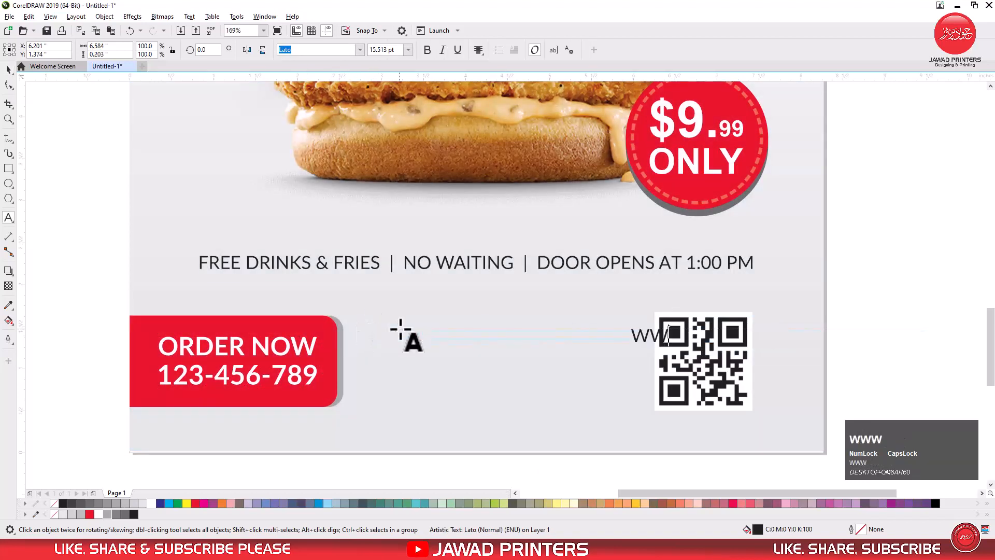
key("ctrl+space")
left_click_drag(652, 337, 438, 362)
left_click(481, 54)
left_click(484, 69)
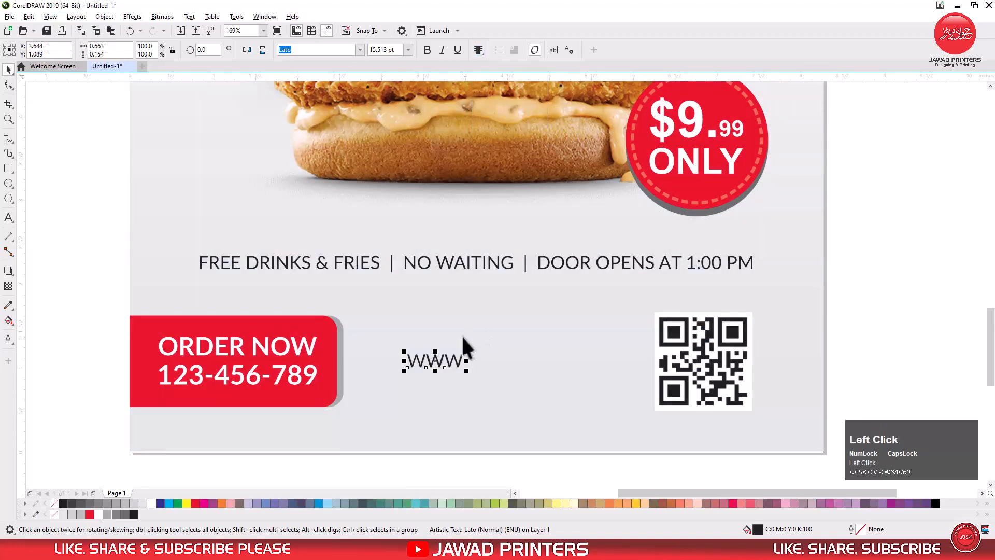
type("www.")
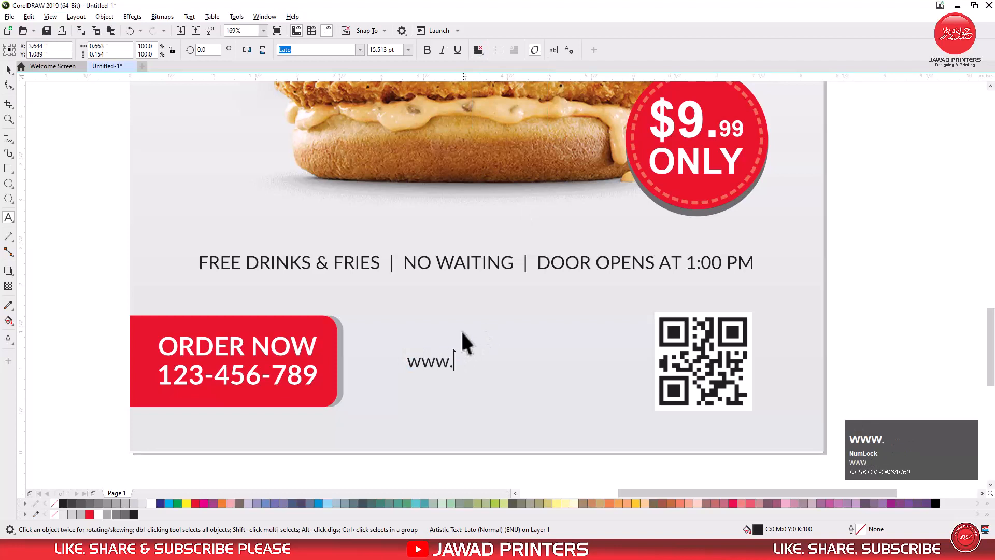
type("burgershop.com")
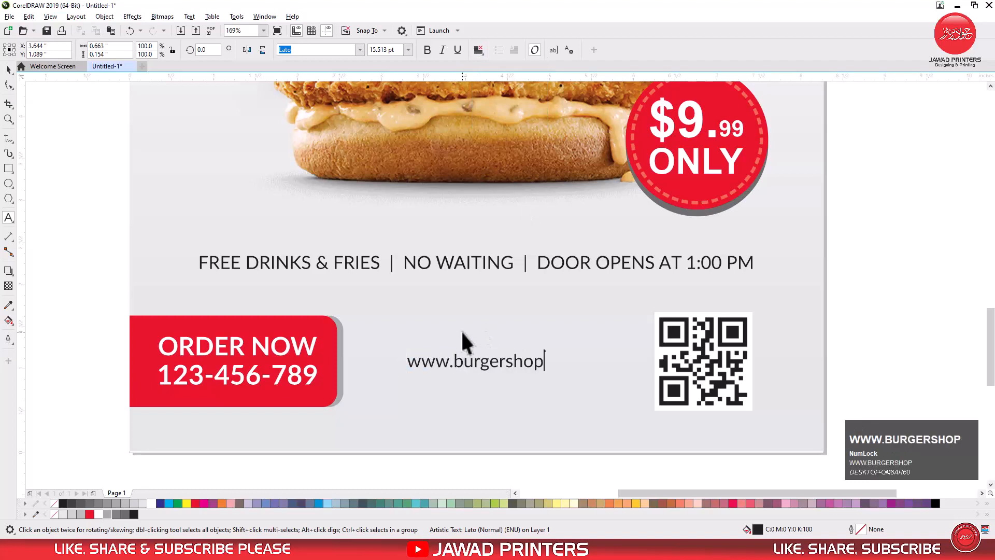
key("ctrl+space")
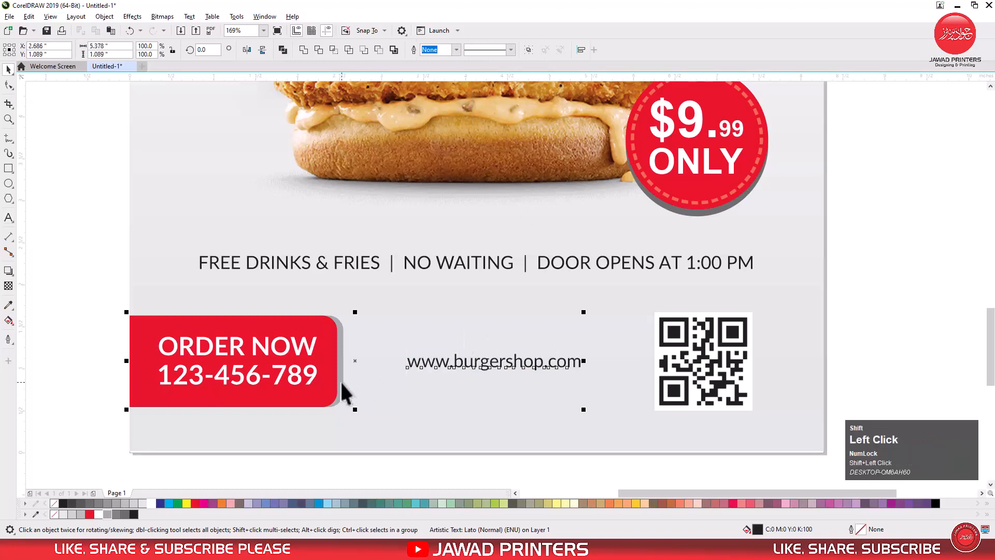
key("b")
left_click(442, 403)
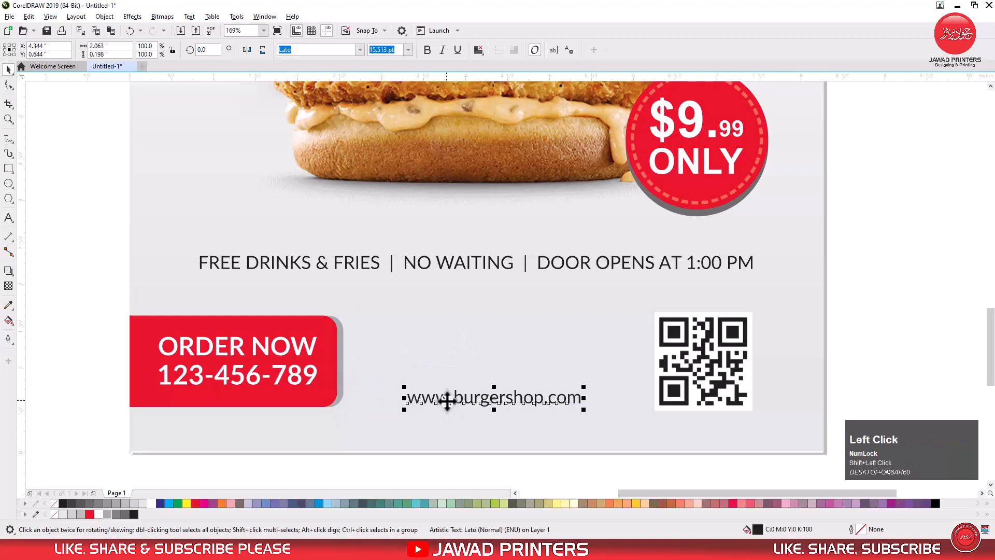
- Insert the label "Web: " in front of the website address
double_click(409, 400)
type("web")
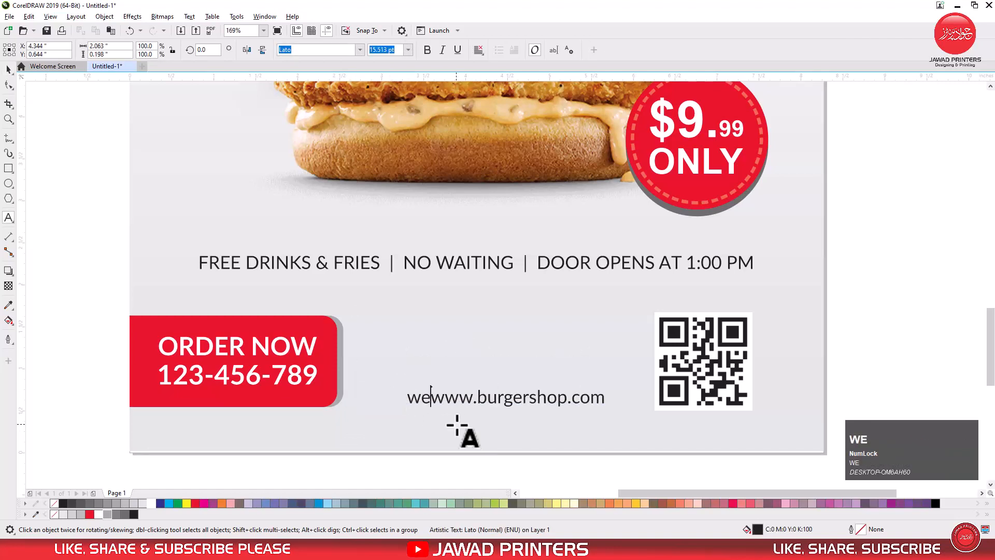
type("L")
type(": ")
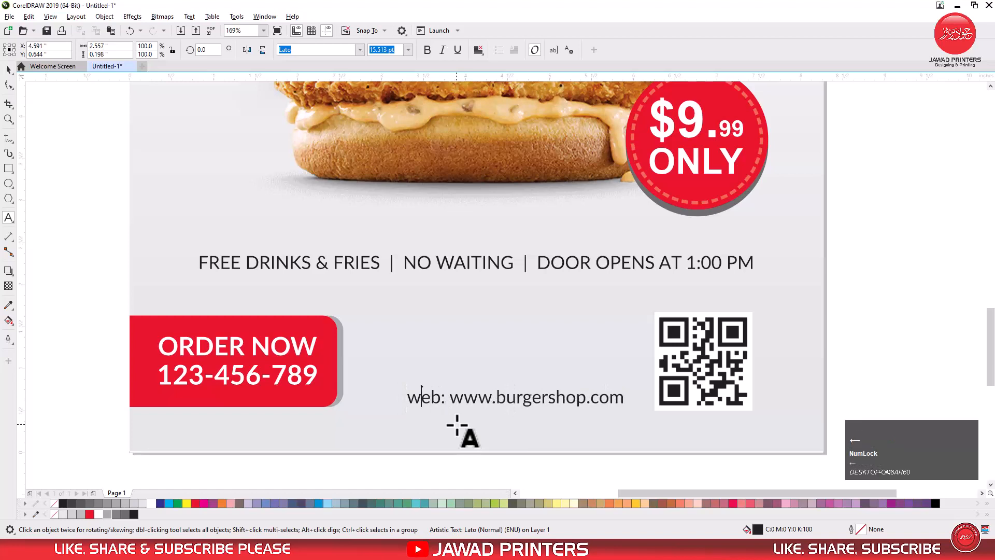
type("F")
key("BackSpace")
key("Delete")
type("W")
- Add the line "Facebook/burgershop" above the web address and move the two-line text up, level with the lower part of the red tab
type("Facen")
key("BackSpace")
type("bo")
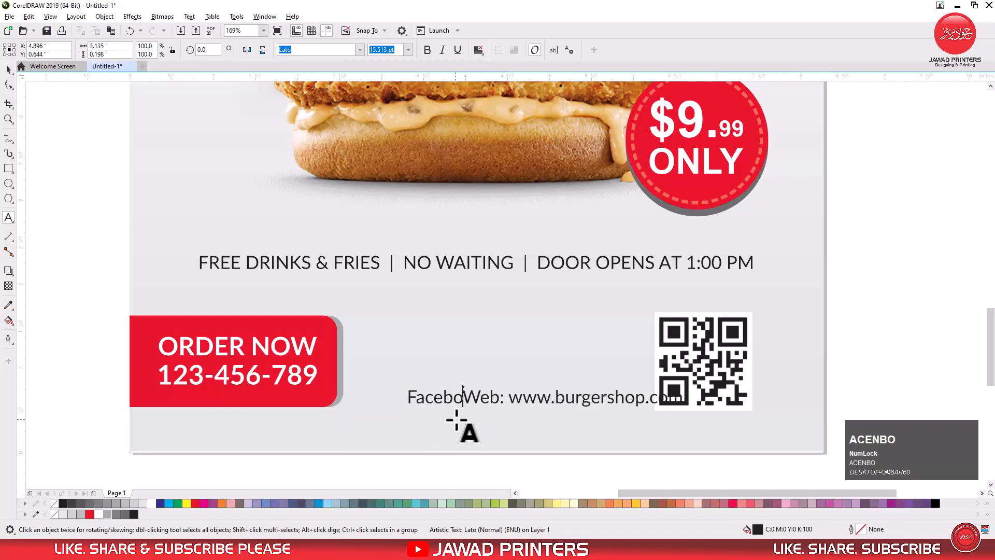
type("ok")
key("Return")
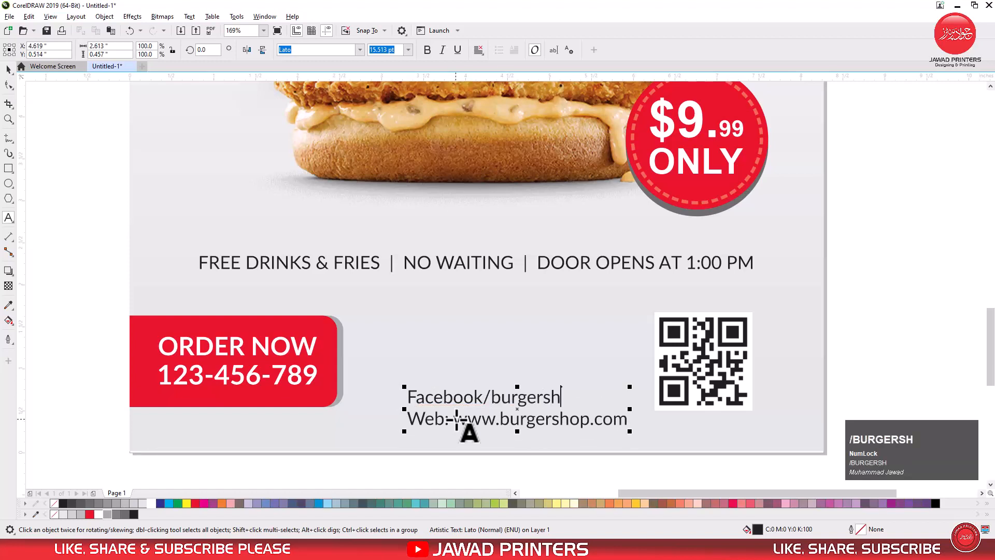
left_click(337, 400)
left_click_drag(524, 399, 528, 382)
- Fit the whole flyer in view and review the design in a full-screen preview
left_click(561, 323)
key("shift+F2")
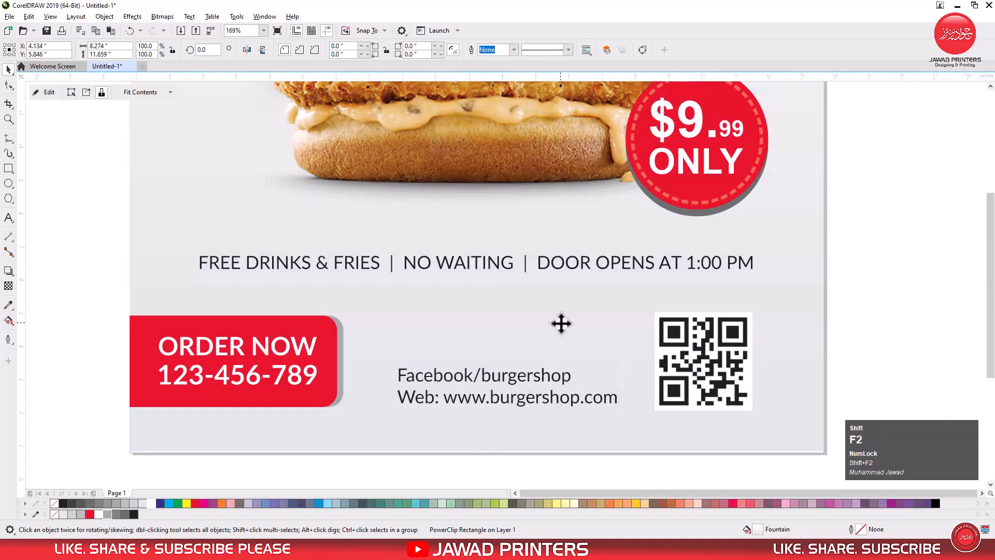
left_click(676, 303)
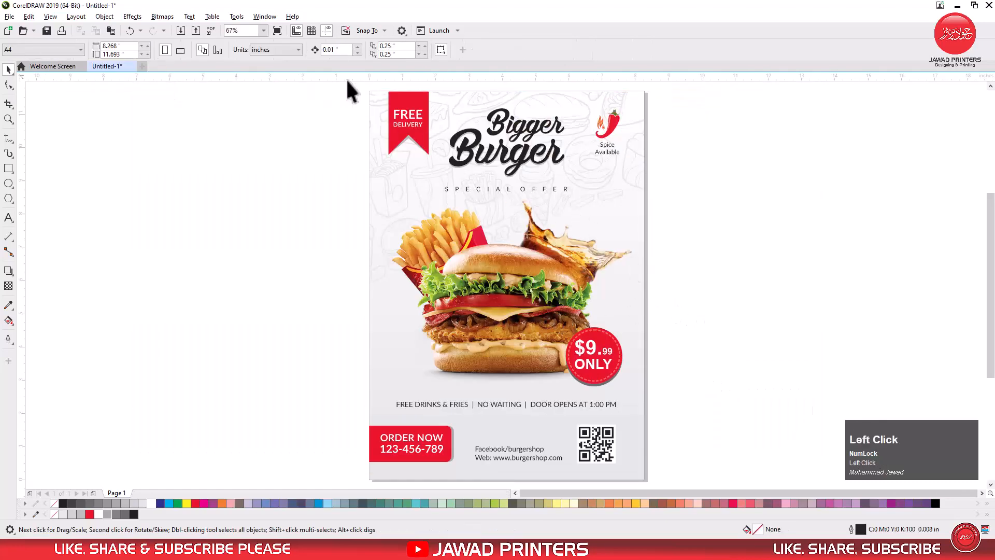
left_click(280, 33)
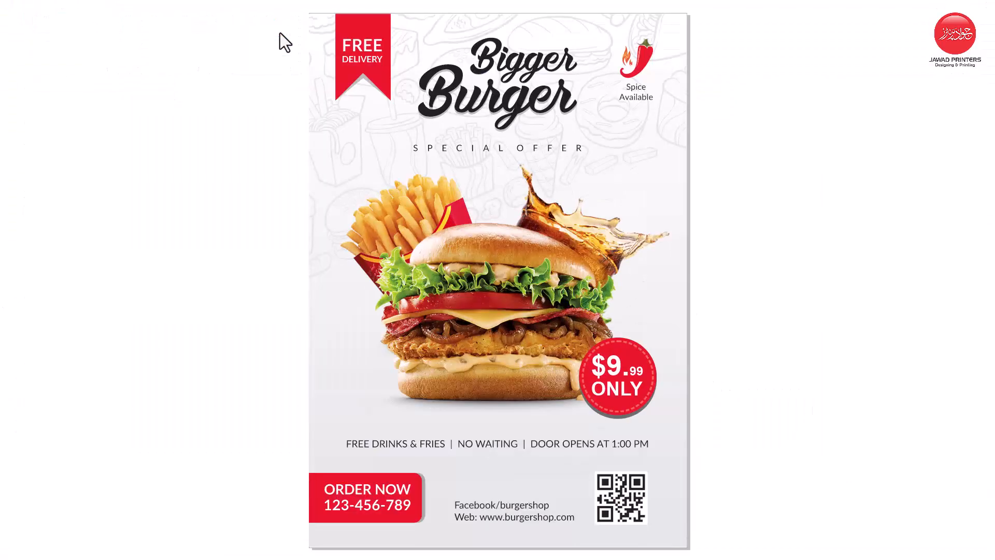